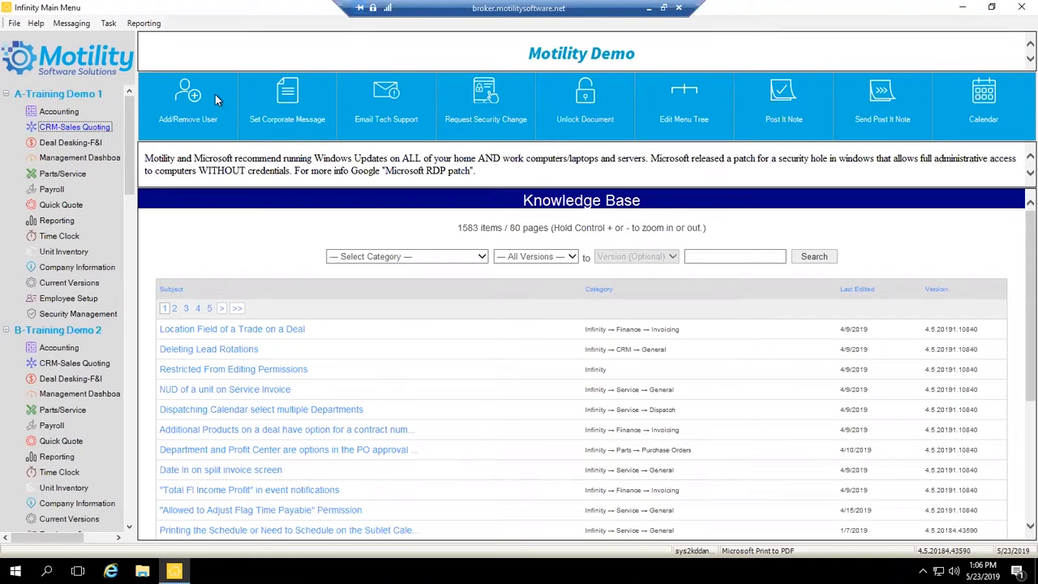
- Open CRM-Sales Quoting for A-Training Demo 1 and display the customization fields of the second hot contact
{"action": "double_click", "coordinate": [66, 124]}
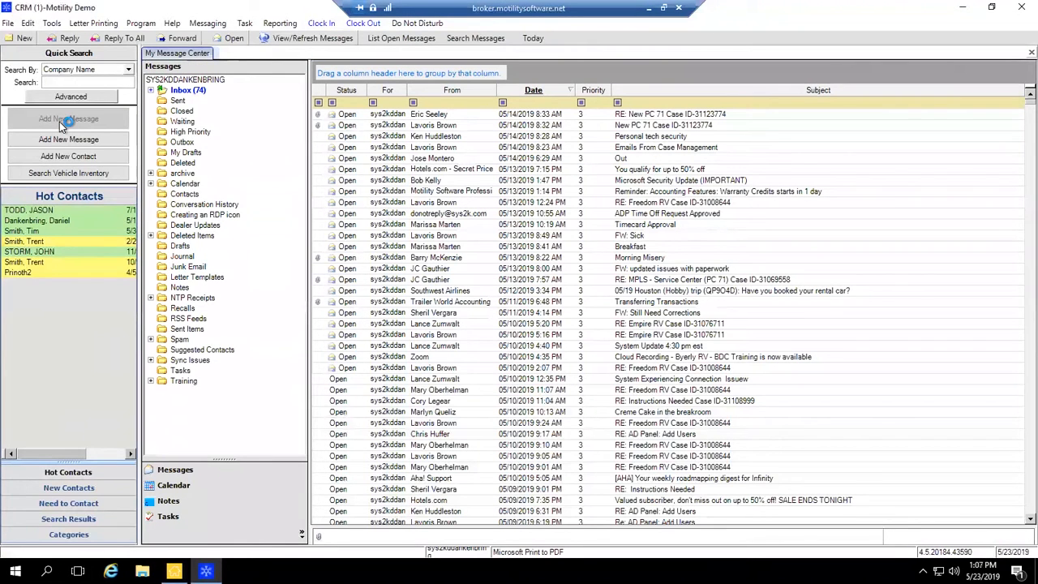
{"action": "left_click", "coordinate": [34, 220]}
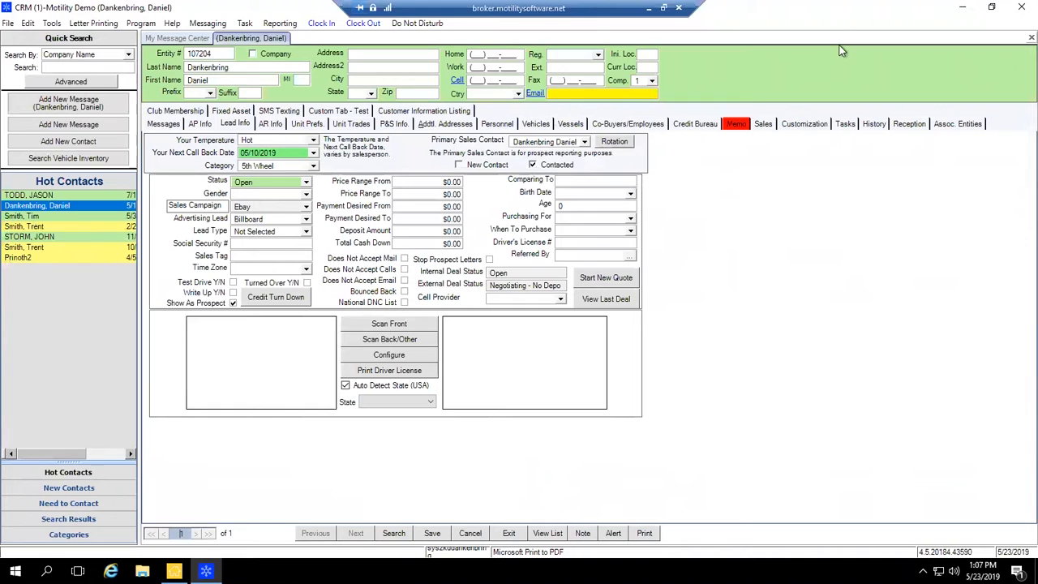
{"action": "left_click", "coordinate": [804, 124]}
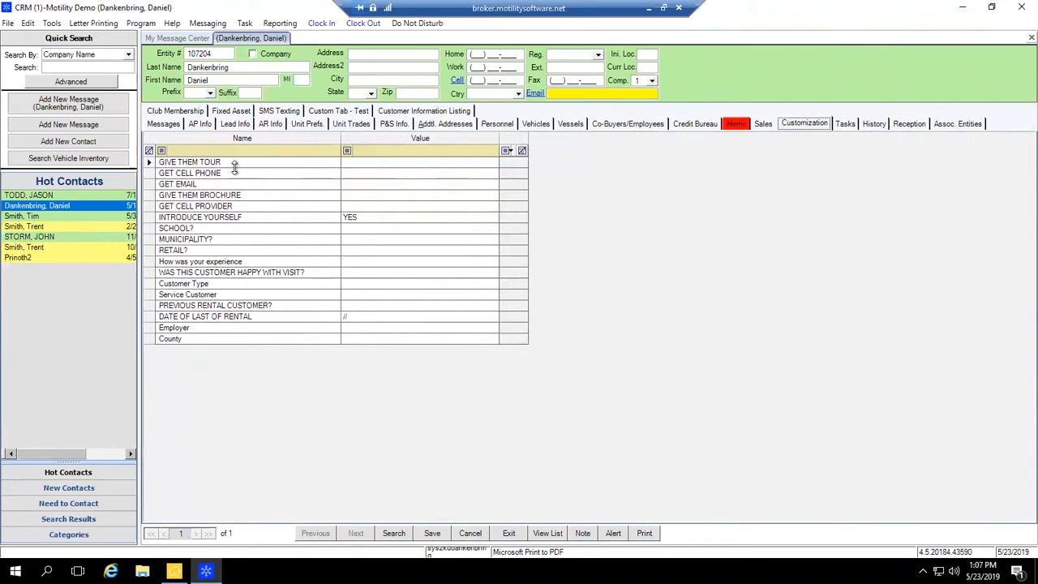
- Review the contact's AR Info and Lead Info pages and return to the customization fields
{"action": "left_click", "coordinate": [195, 128]}
{"action": "left_click", "coordinate": [269, 126]}
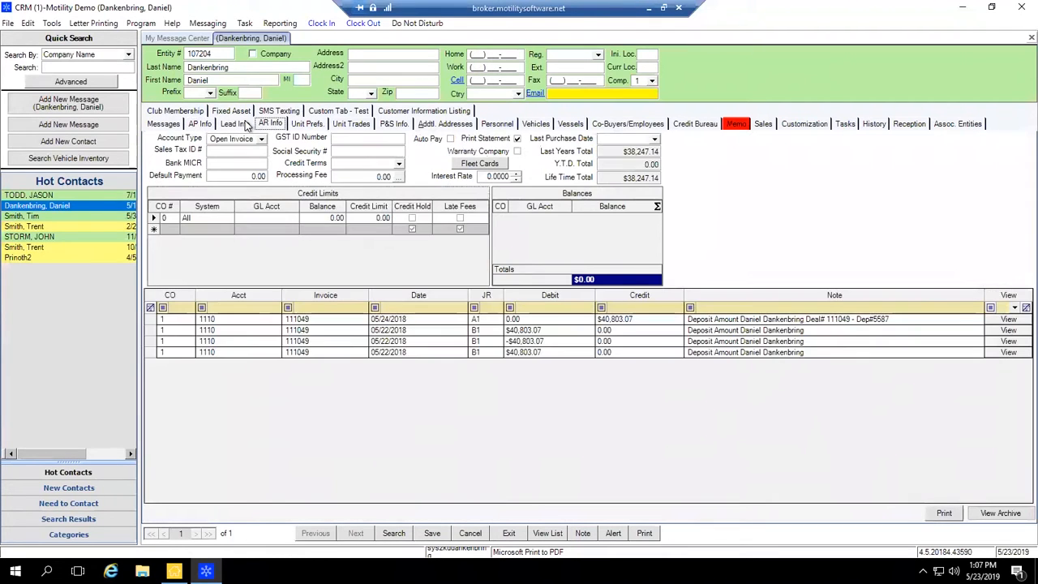
{"action": "left_click", "coordinate": [246, 126]}
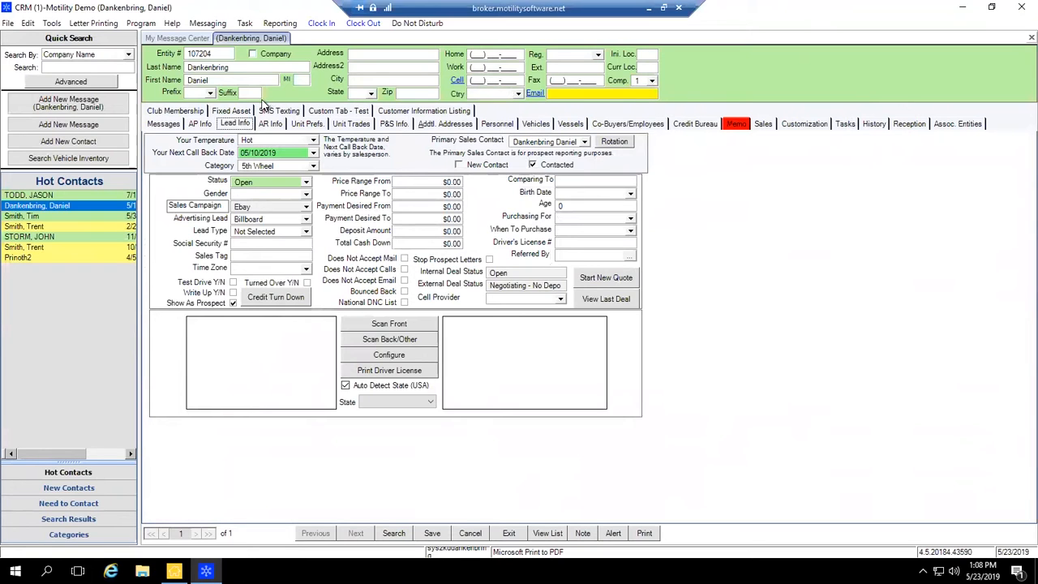
{"action": "left_click", "coordinate": [805, 124]}
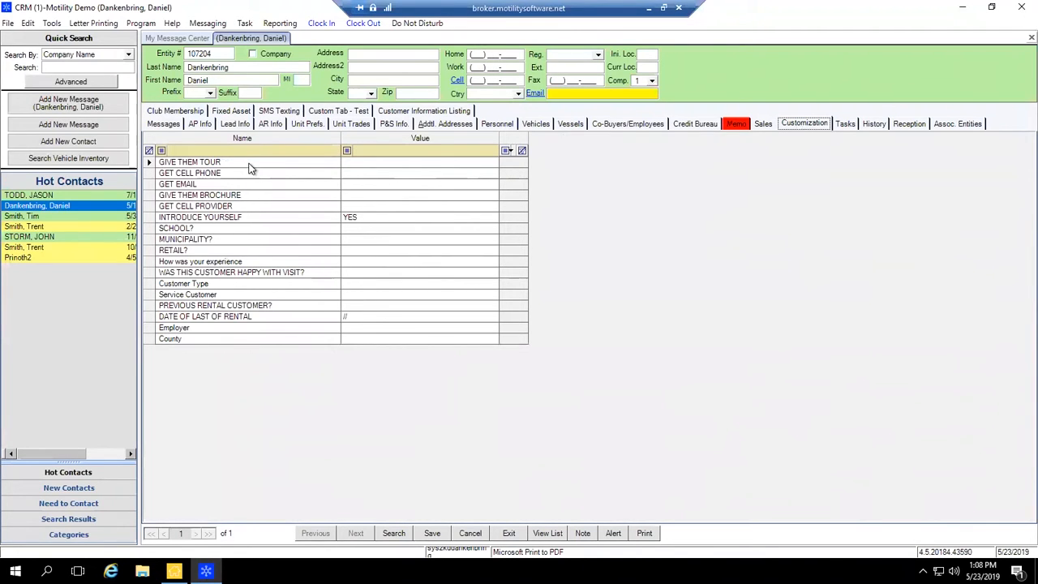
- Check the answer choices of the GIVE THEM TOUR, GET CELL PHONE and How was your experience fields
{"action": "left_click", "coordinate": [357, 161]}
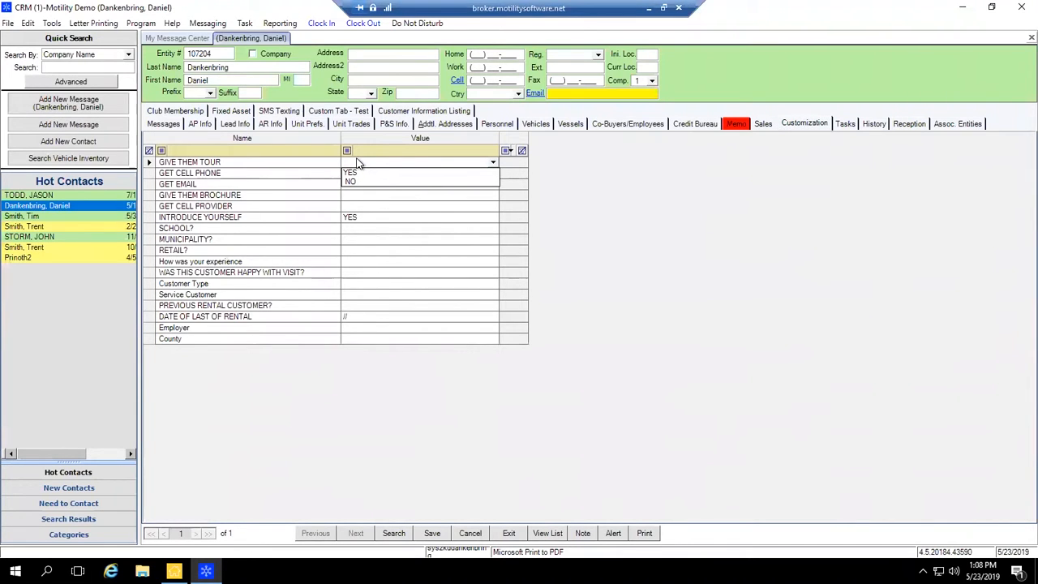
{"action": "left_click", "coordinate": [357, 174]}
{"action": "left_click", "coordinate": [357, 175]}
{"action": "left_click", "coordinate": [358, 173]}
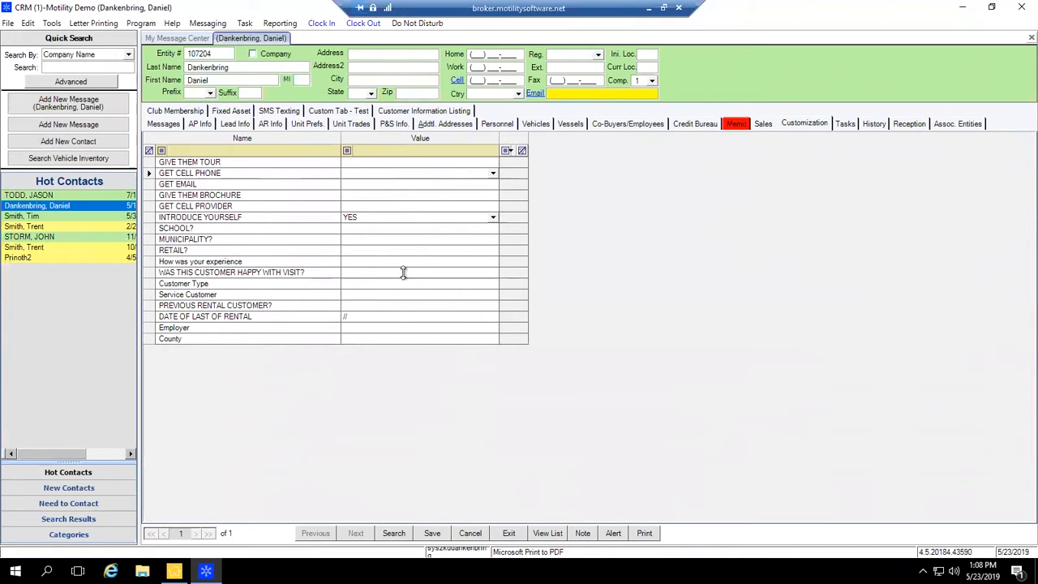
{"action": "left_click", "coordinate": [354, 263]}
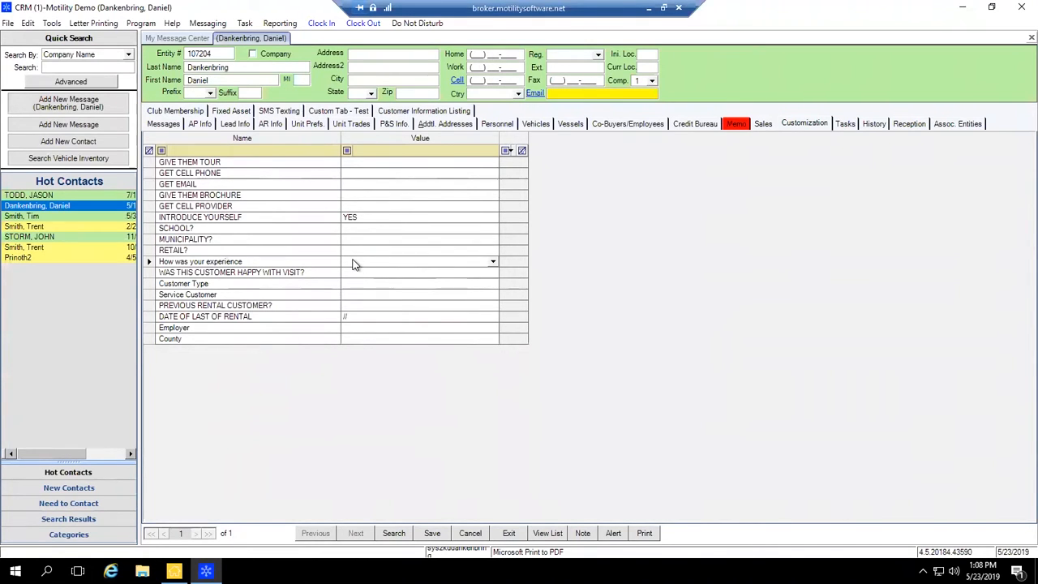
- Enter Motility Software as the contact's Employer value
{"action": "left_click", "coordinate": [355, 340]}
{"action": "left_click", "coordinate": [355, 328]}
{"action": "type", "text": "Motility Software"}
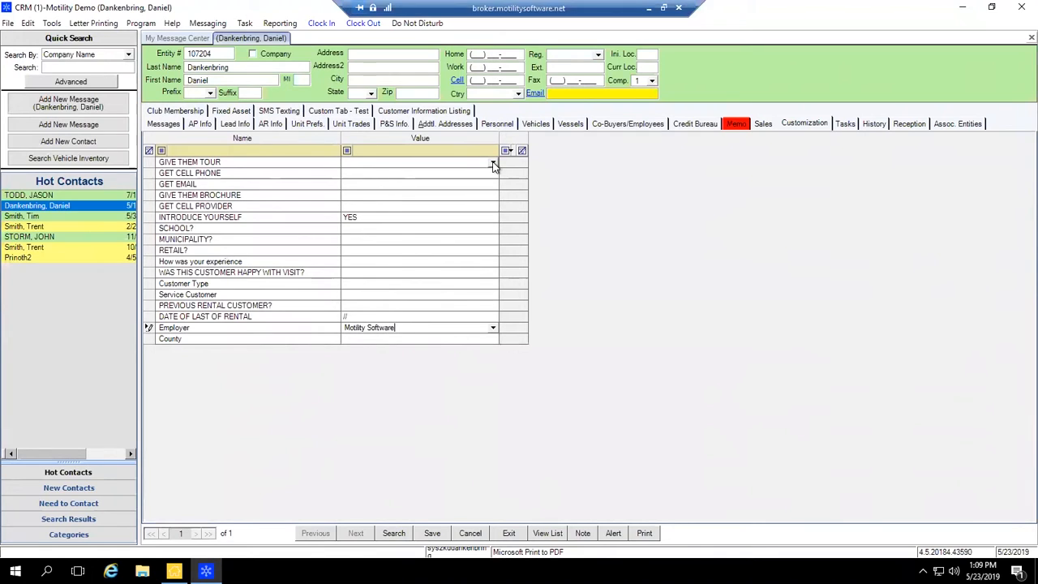
- Set GIVE THEM TOUR, GET CELL PHONE, GET EMAIL and GIVE THEM BROCHURE to YES for the contact
{"action": "left_click", "coordinate": [493, 163]}
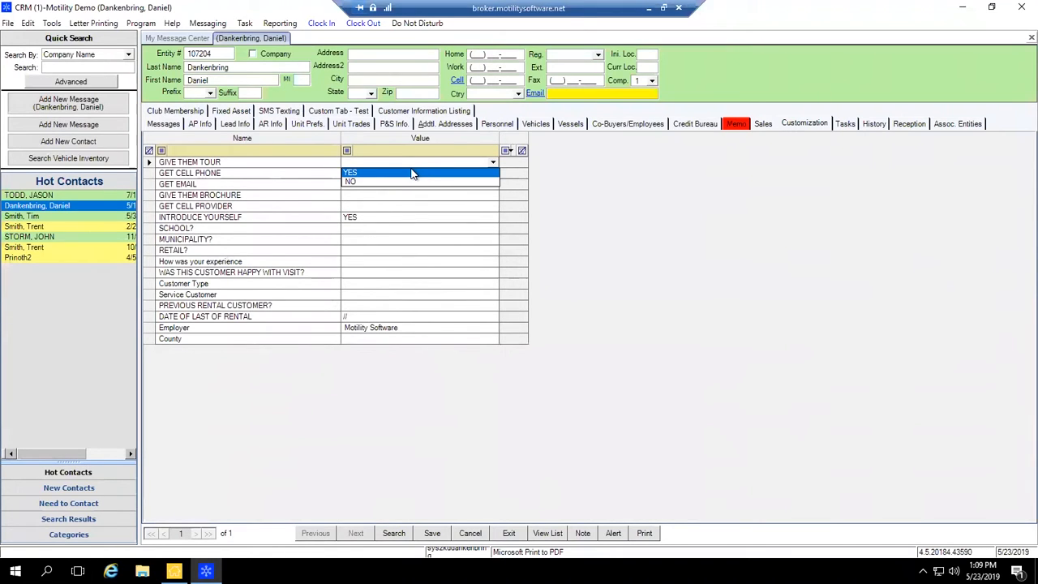
{"action": "left_click", "coordinate": [412, 174]}
{"action": "left_click", "coordinate": [494, 176]}
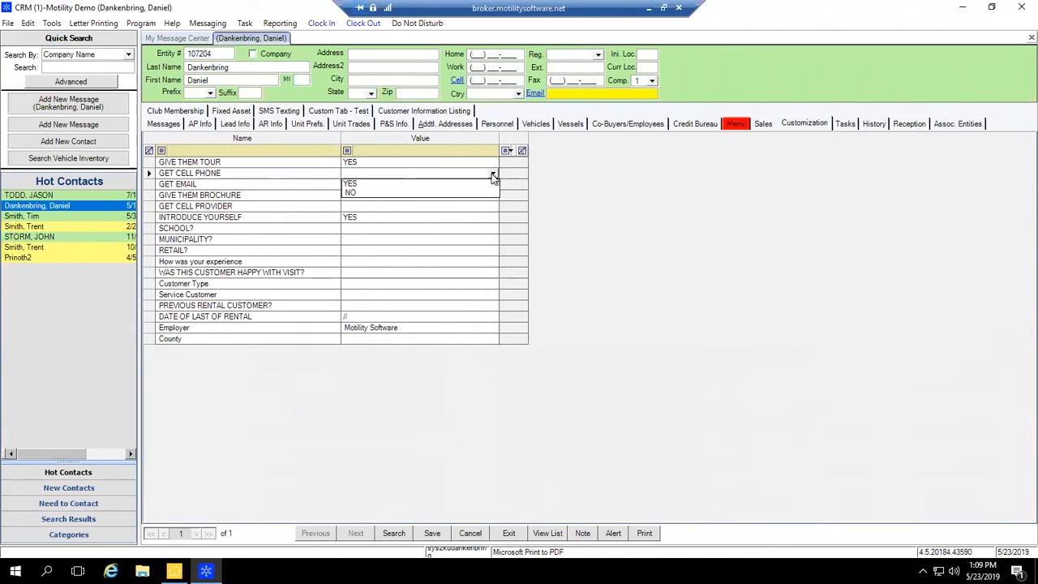
{"action": "left_click", "coordinate": [428, 184]}
{"action": "left_click", "coordinate": [492, 184]}
{"action": "left_click", "coordinate": [485, 195]}
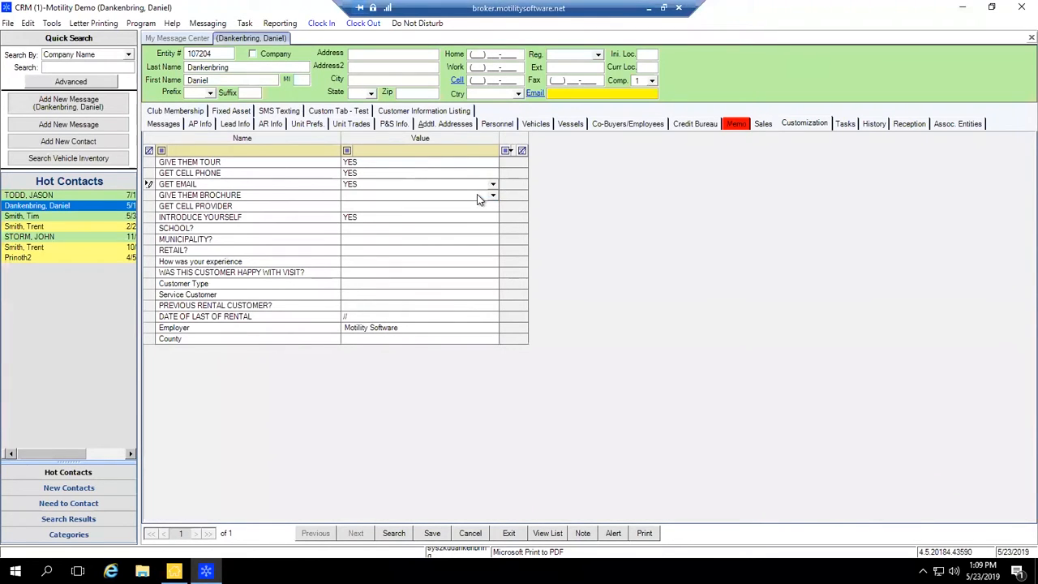
{"action": "left_click", "coordinate": [362, 197]}
{"action": "left_click", "coordinate": [369, 206]}
- Open the customization field editor beside the contact's field list and inspect the responses defined for GIVE THEM TOUR
{"action": "left_click", "coordinate": [28, 24]}
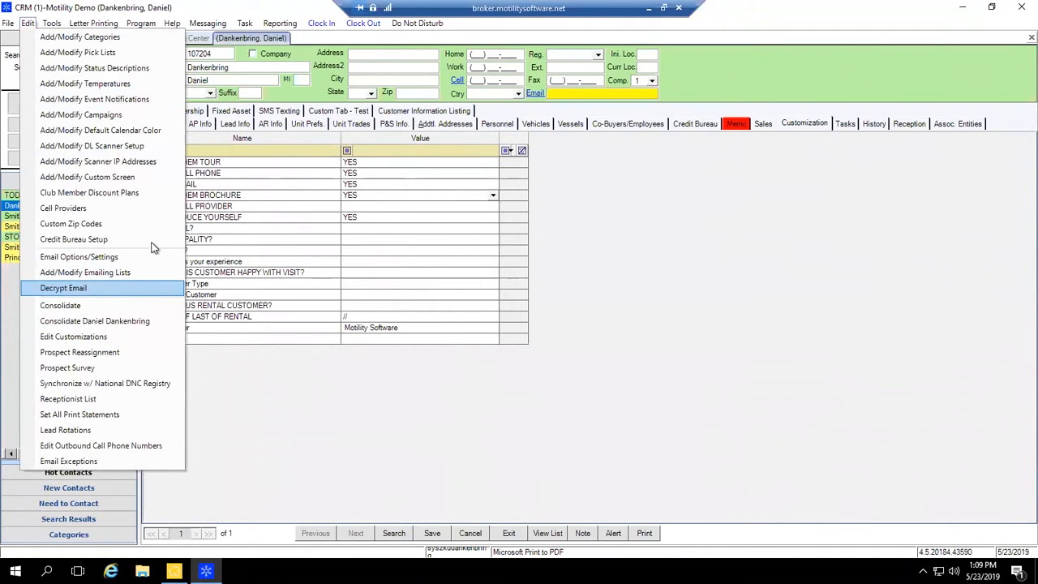
{"action": "left_click", "coordinate": [91, 343]}
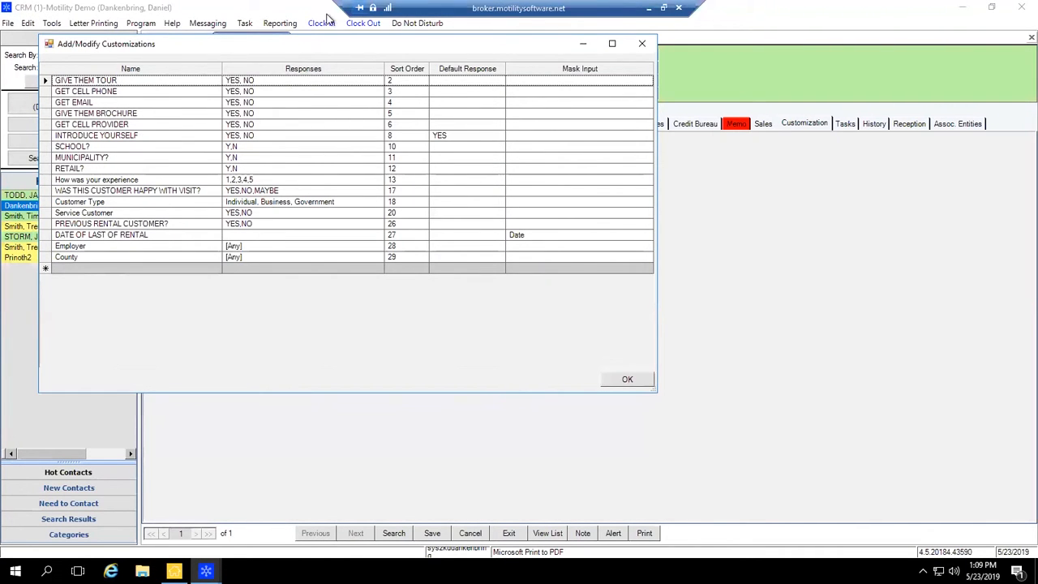
{"action": "left_click_drag", "start_coordinate": [351, 46], "coordinate": [591, 253]}
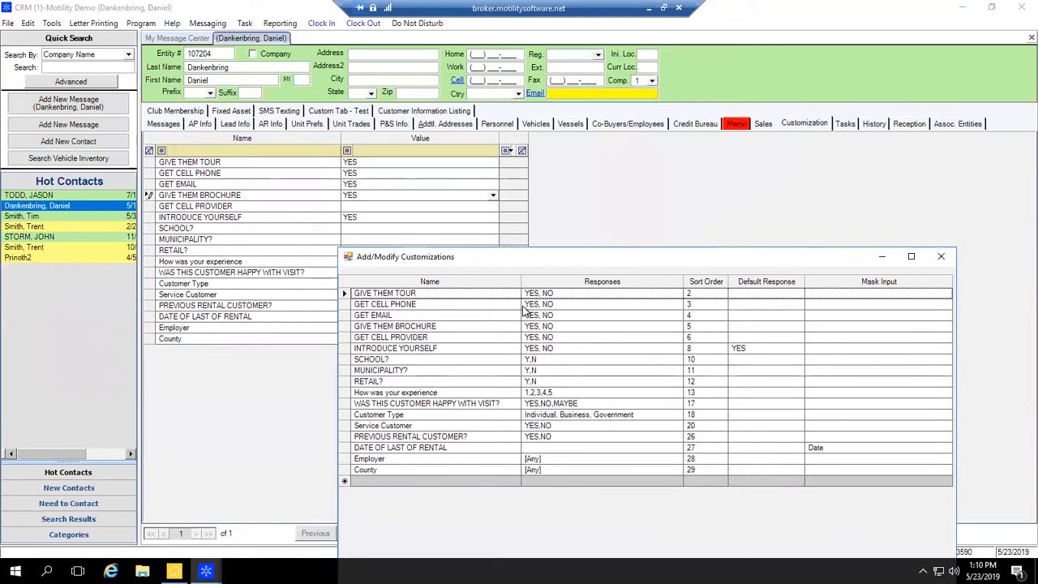
{"action": "left_click", "coordinate": [577, 293]}
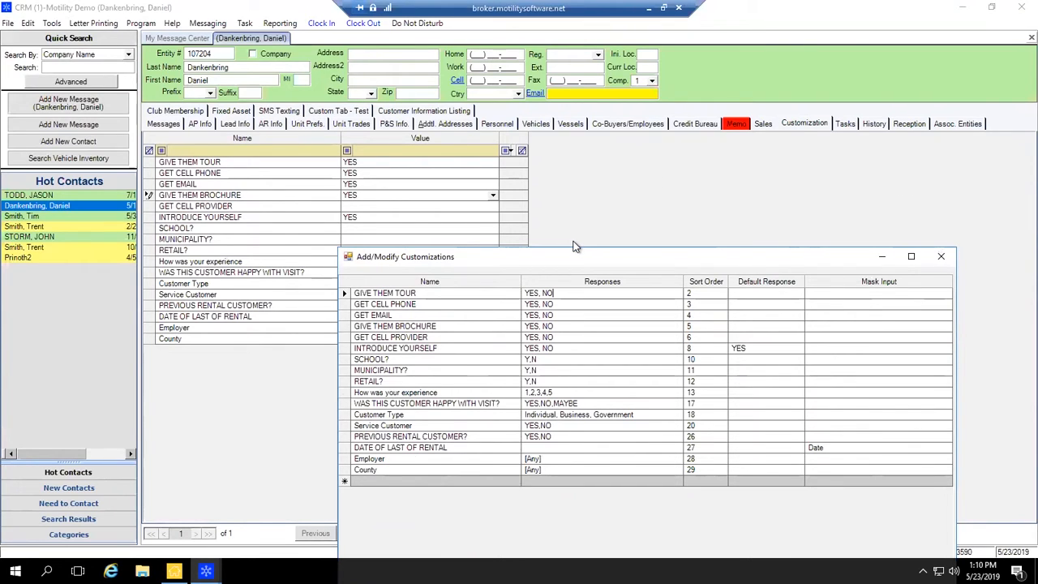
- Add a customization field named Preferred Customer with sort order 30 and accept the changes
{"action": "left_click", "coordinate": [404, 484]}
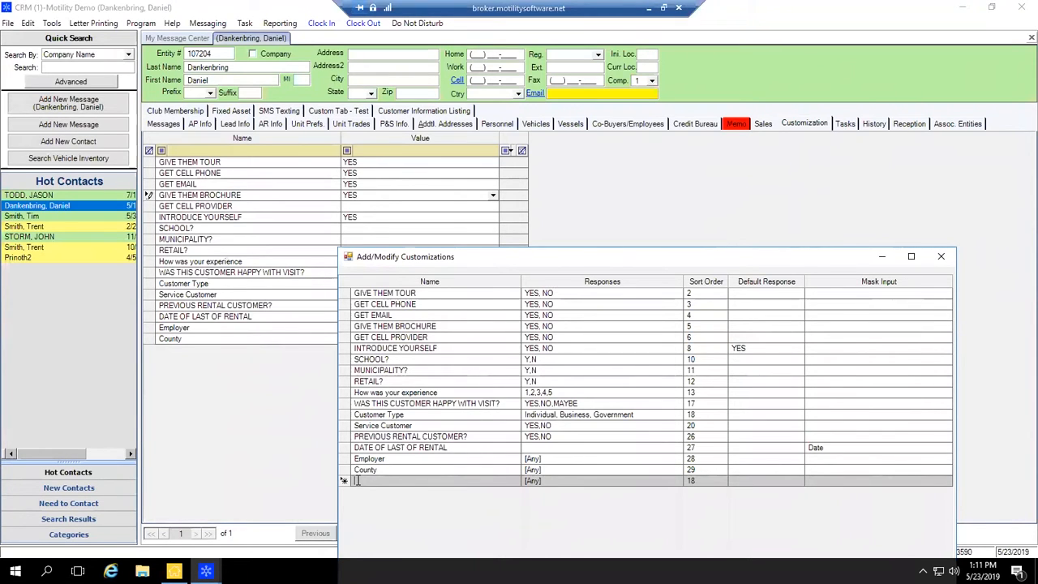
{"action": "type", "text": "INte"}
{"action": "key", "text": "BackSpace"}
{"action": "key", "text": "BackSpace"}
{"action": "key", "text": "BackSpace"}
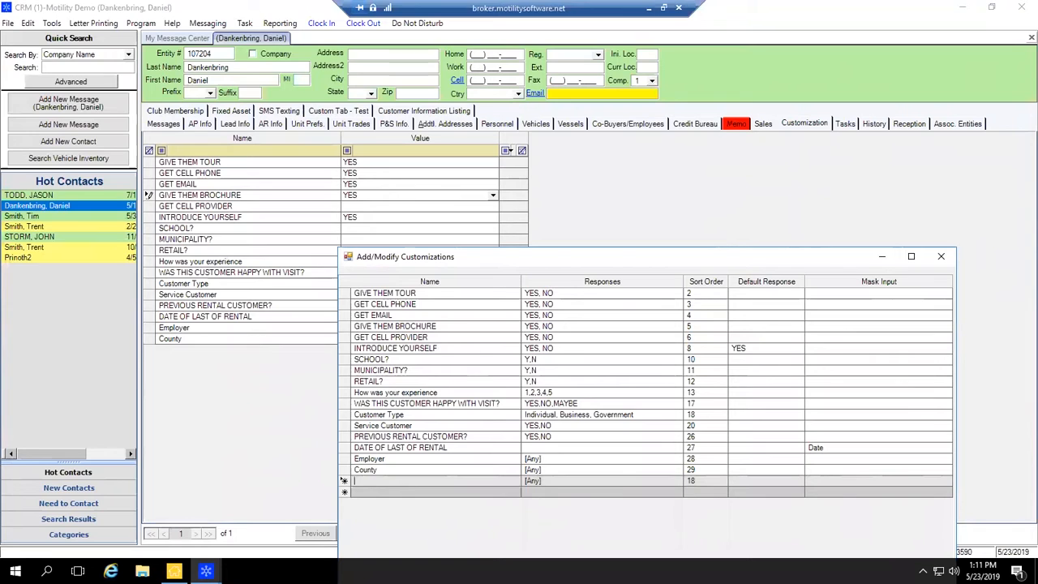
{"action": "type", "text": "Preferred Customer"}
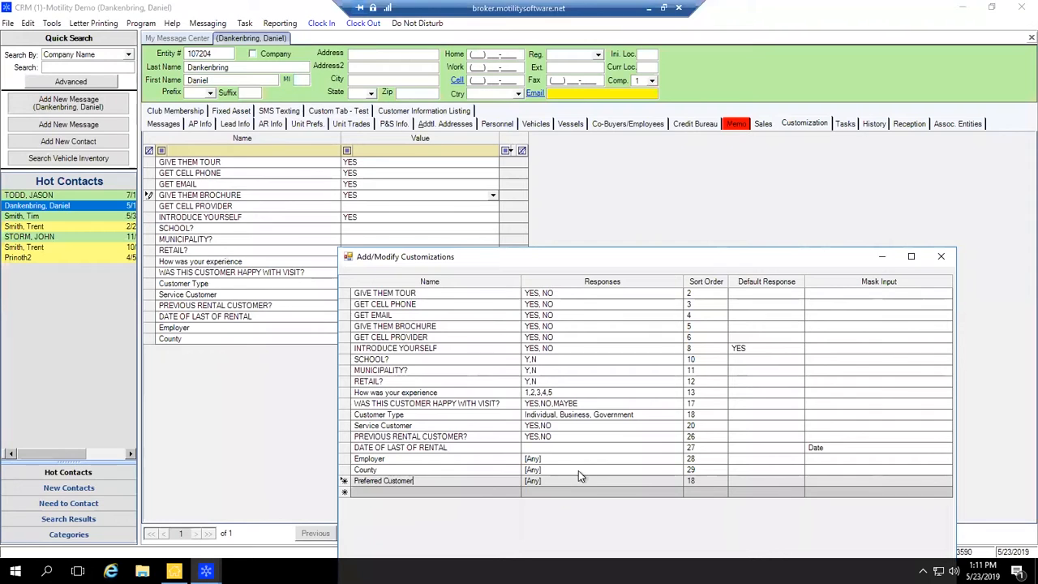
{"action": "left_click", "coordinate": [695, 479]}
{"action": "type", "text": "30"}
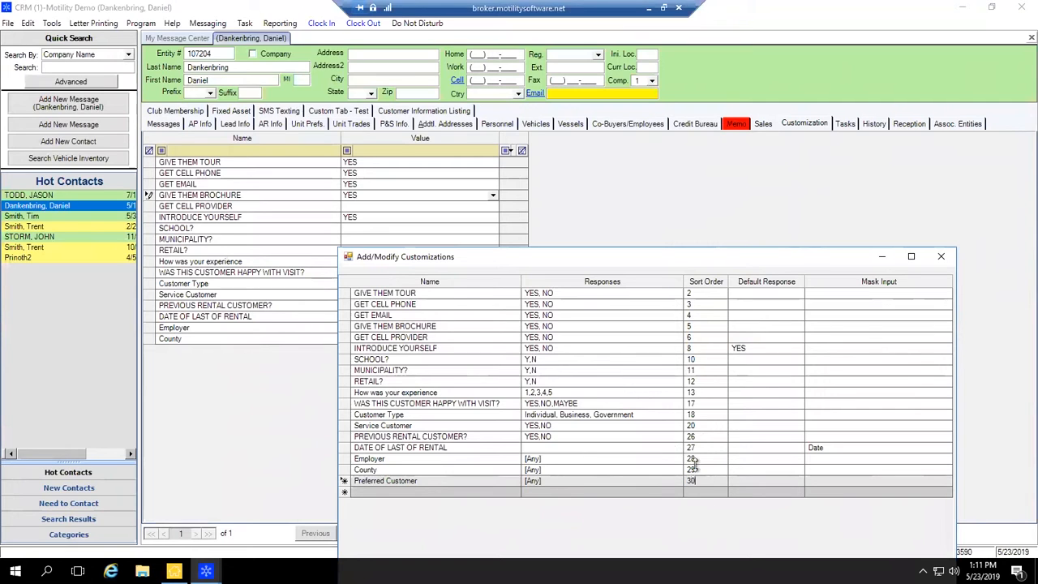
{"action": "left_click_drag", "start_coordinate": [677, 257], "coordinate": [659, 101]}
{"action": "left_click", "coordinate": [911, 436]}
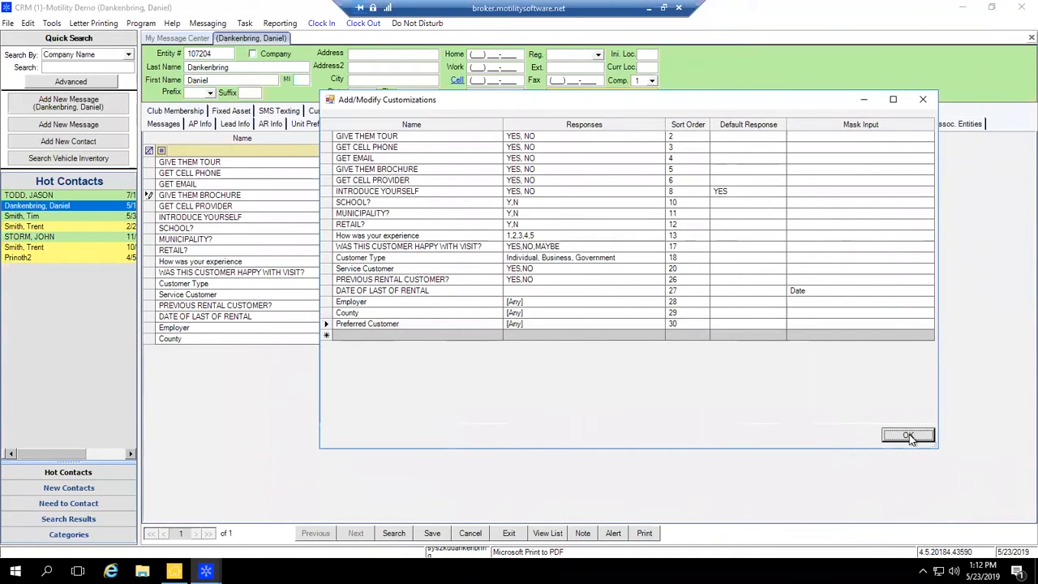
- Save the contact's changes while switching to the fifth hot contact, and reopen the original contact's customization fields
{"action": "left_click", "coordinate": [287, 113]}
{"action": "left_click", "coordinate": [290, 111]}
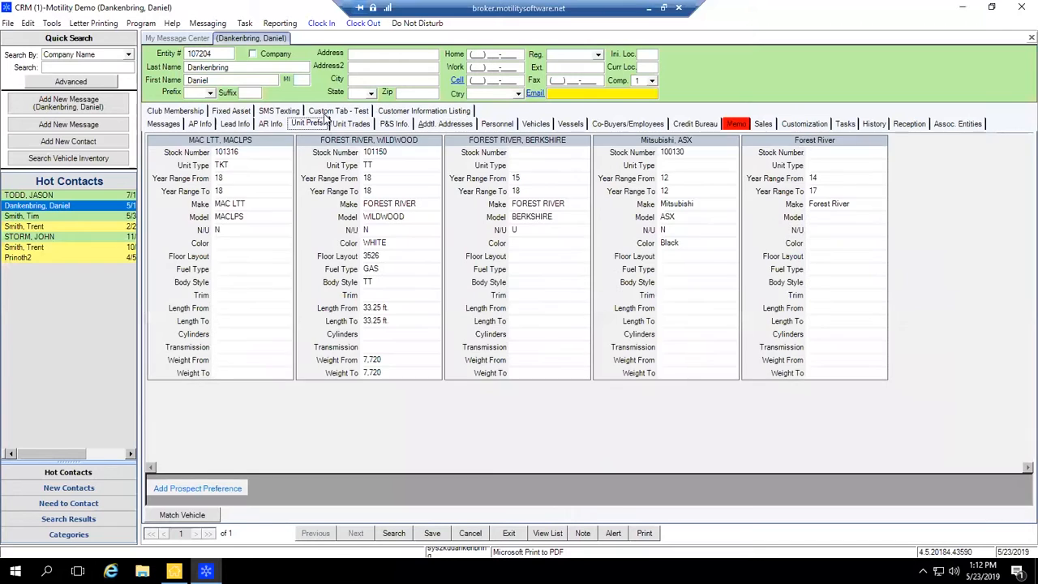
{"action": "left_click", "coordinate": [812, 123]}
{"action": "left_click", "coordinate": [62, 237]}
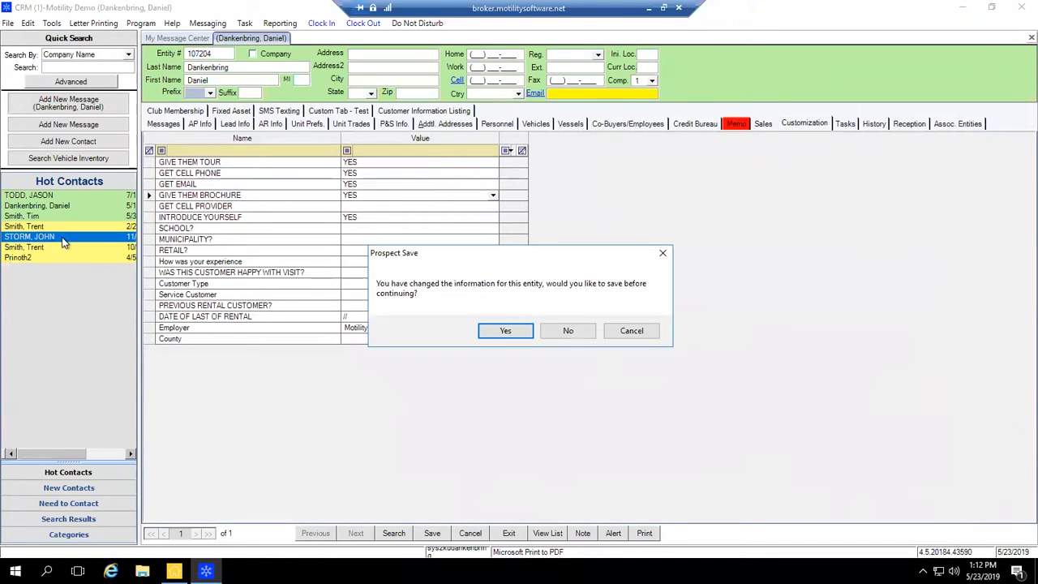
{"action": "left_click", "coordinate": [508, 329]}
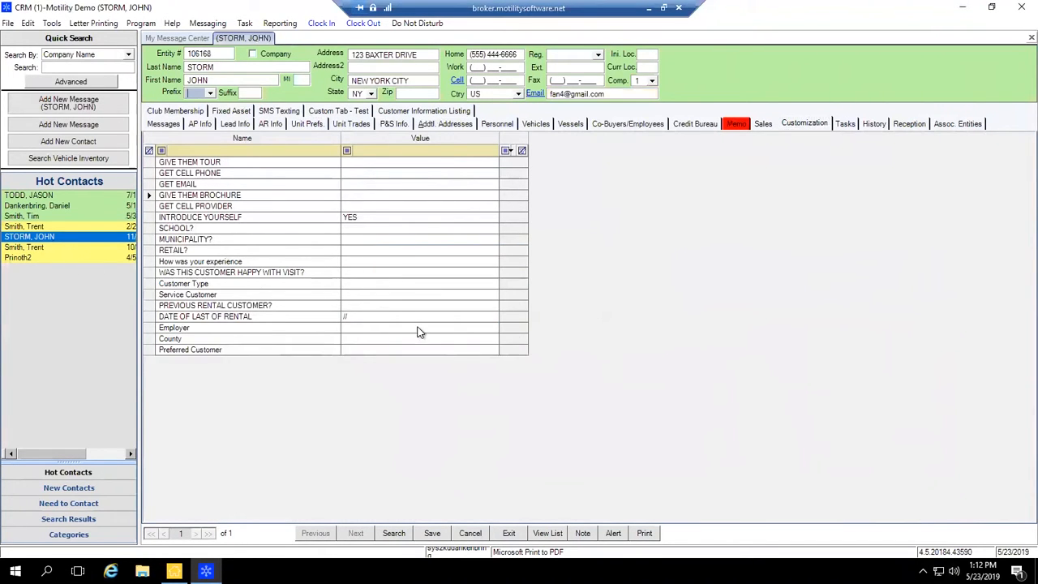
{"action": "left_click", "coordinate": [52, 206]}
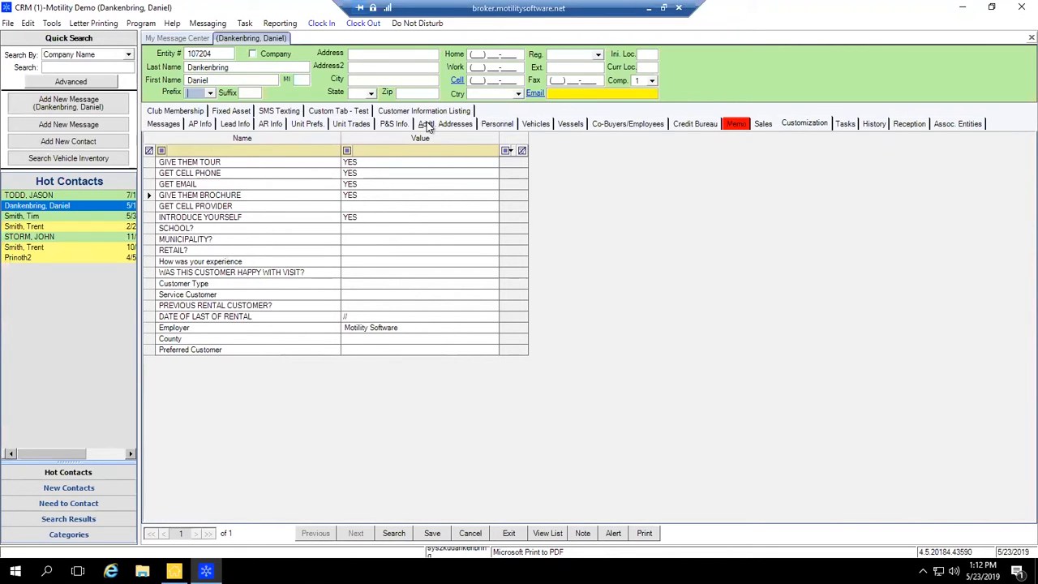
- Review the contact's AP Info and AR Info pages before returning to the customization fields
{"action": "left_click", "coordinate": [460, 153]}
{"action": "left_click", "coordinate": [200, 124]}
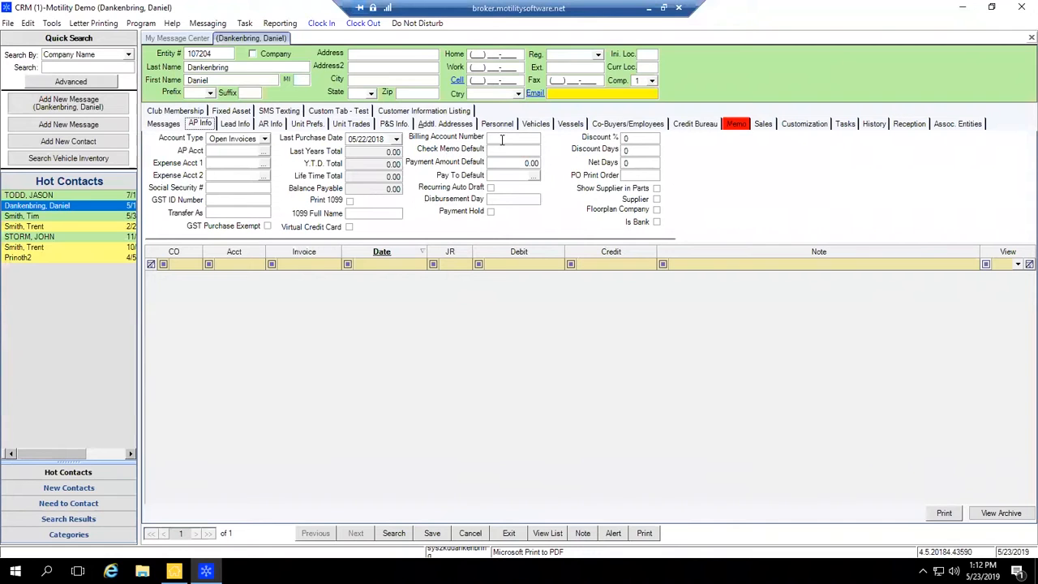
{"action": "left_click", "coordinate": [271, 123]}
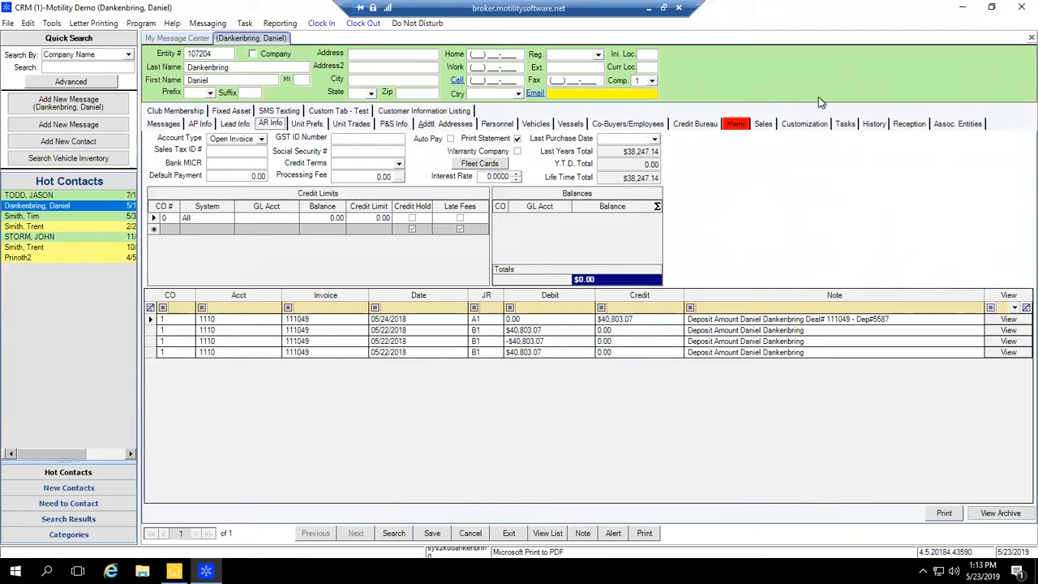
{"action": "left_click", "coordinate": [803, 124]}
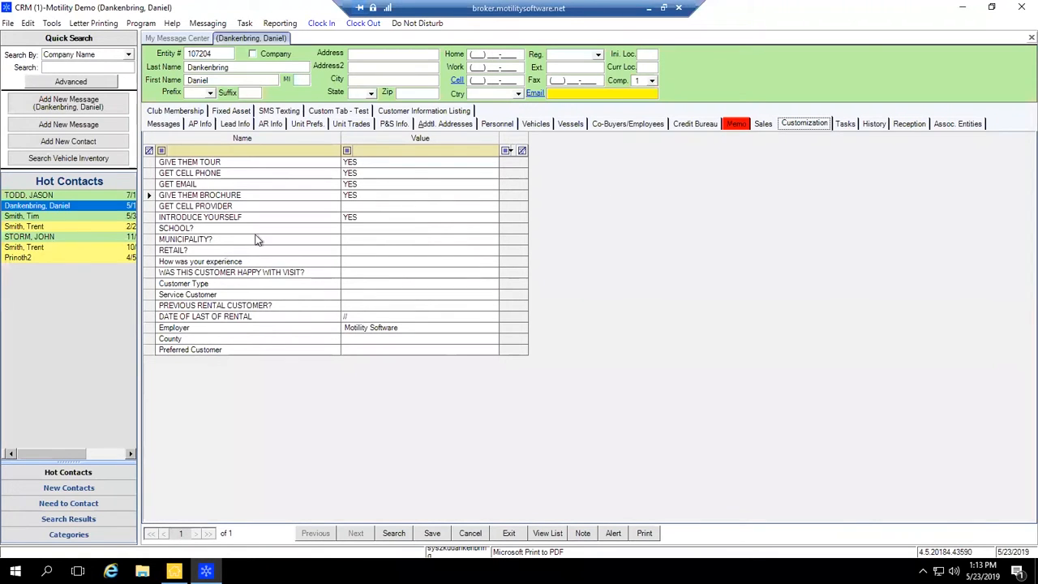
- Open the custom screen setup and load the Customer Information Listing preset, keeping the contact's custom tabs in view
{"action": "left_click", "coordinate": [27, 23]}
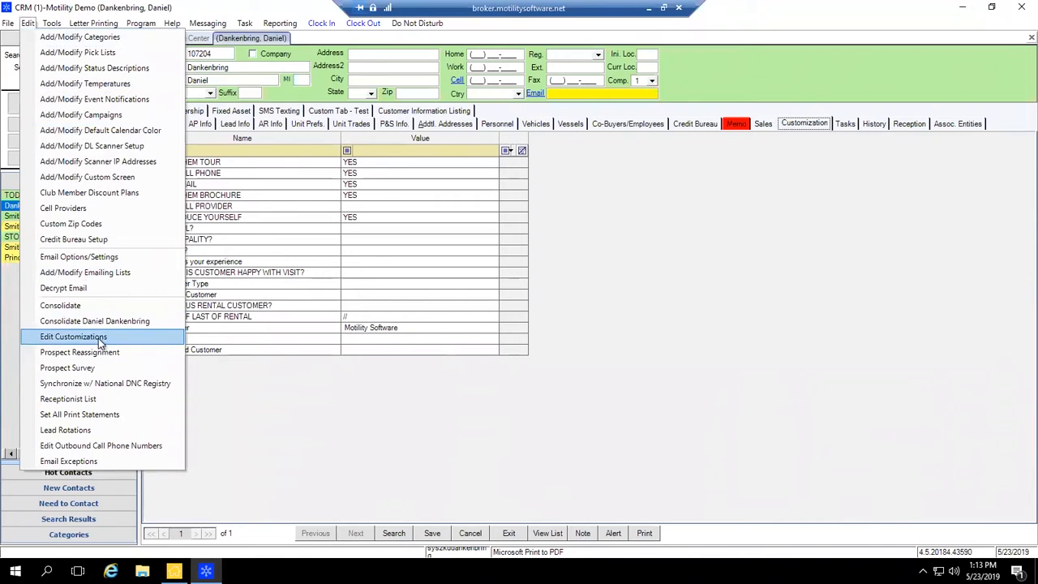
{"action": "left_click", "coordinate": [73, 178]}
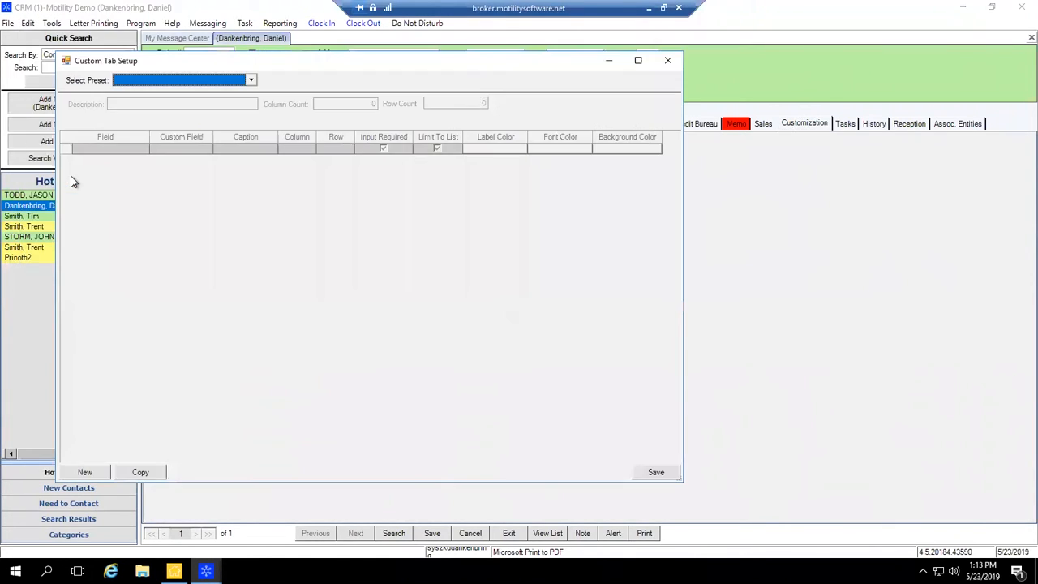
{"action": "left_click_drag", "start_coordinate": [300, 61], "coordinate": [464, 79]}
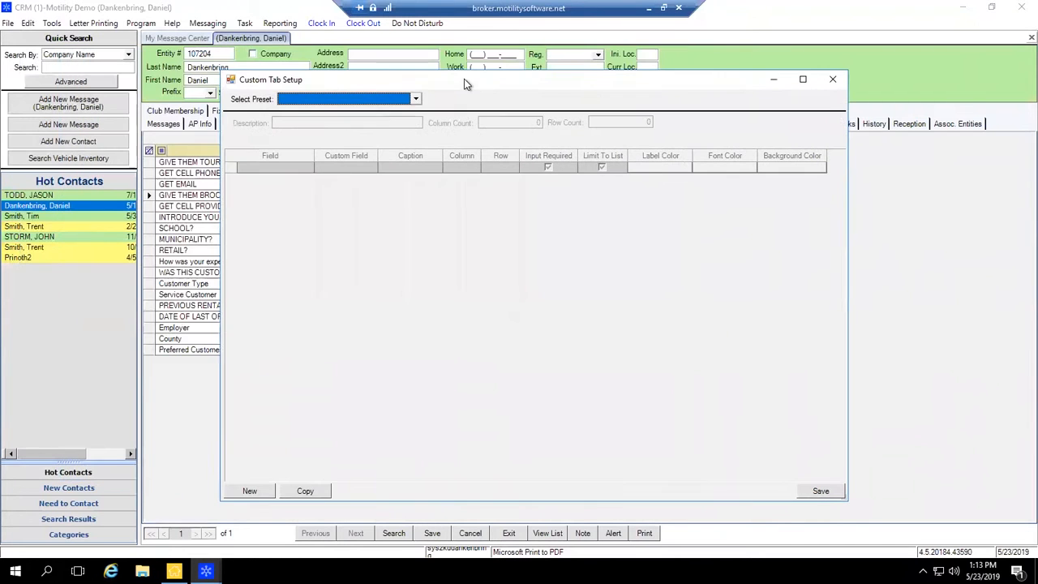
{"action": "left_click", "coordinate": [417, 98]}
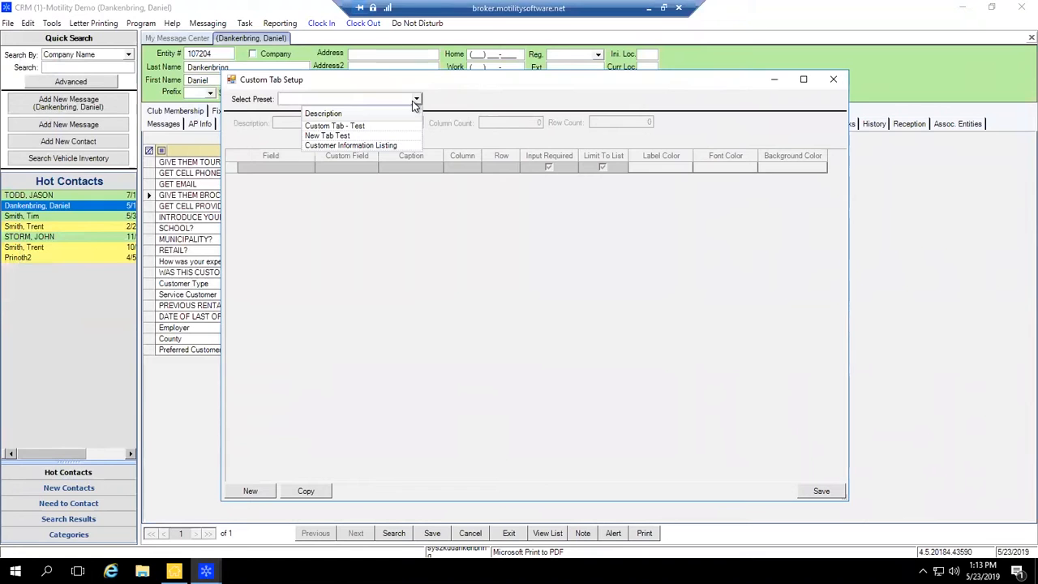
{"action": "left_click", "coordinate": [349, 146]}
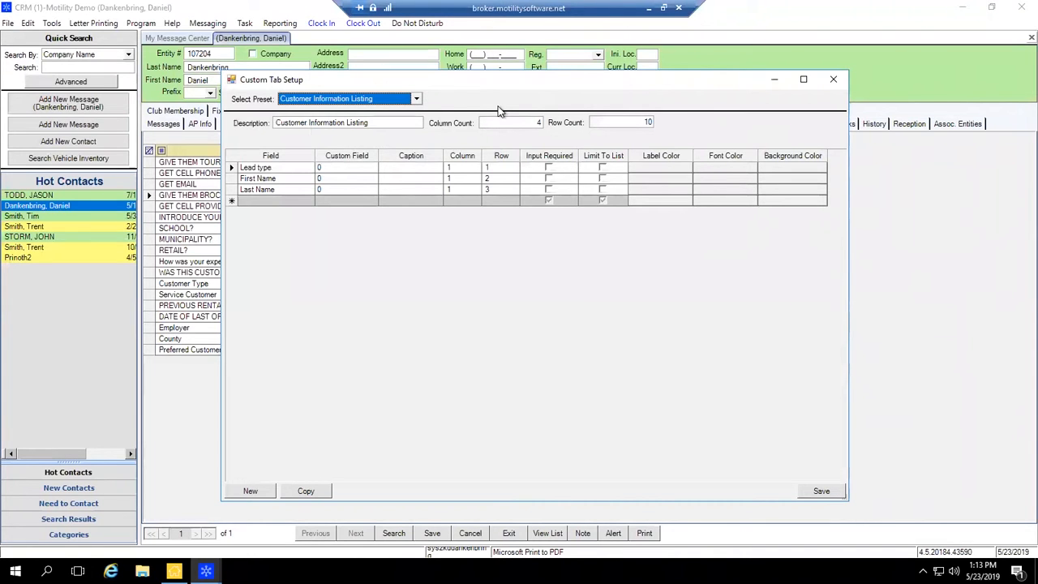
{"action": "left_click_drag", "start_coordinate": [484, 79], "coordinate": [538, 127]}
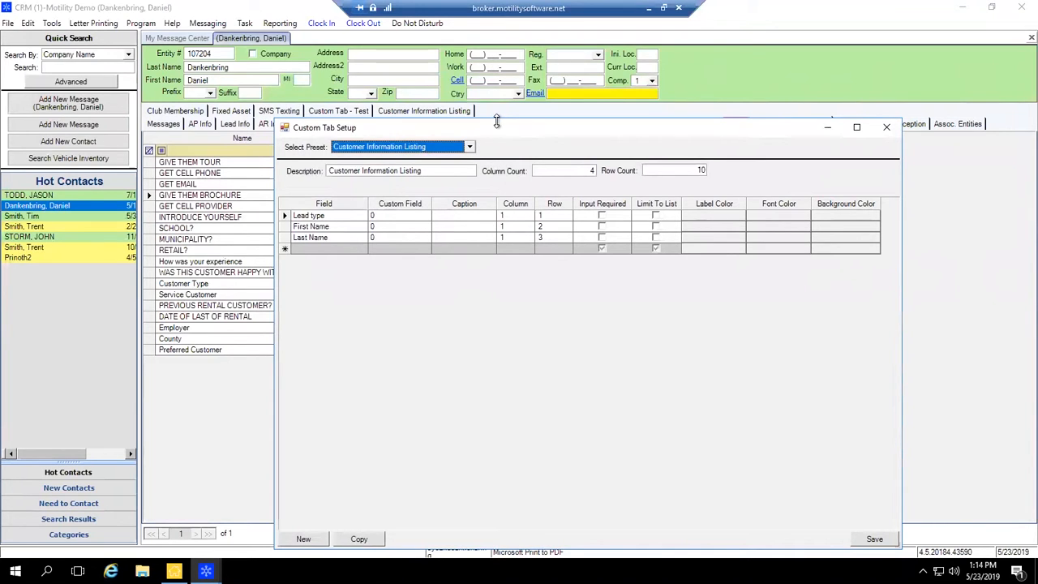
- Close the custom tab setup window and open the contact's Customer Information Listing page
{"action": "left_click_drag", "start_coordinate": [501, 125], "coordinate": [501, 171]}
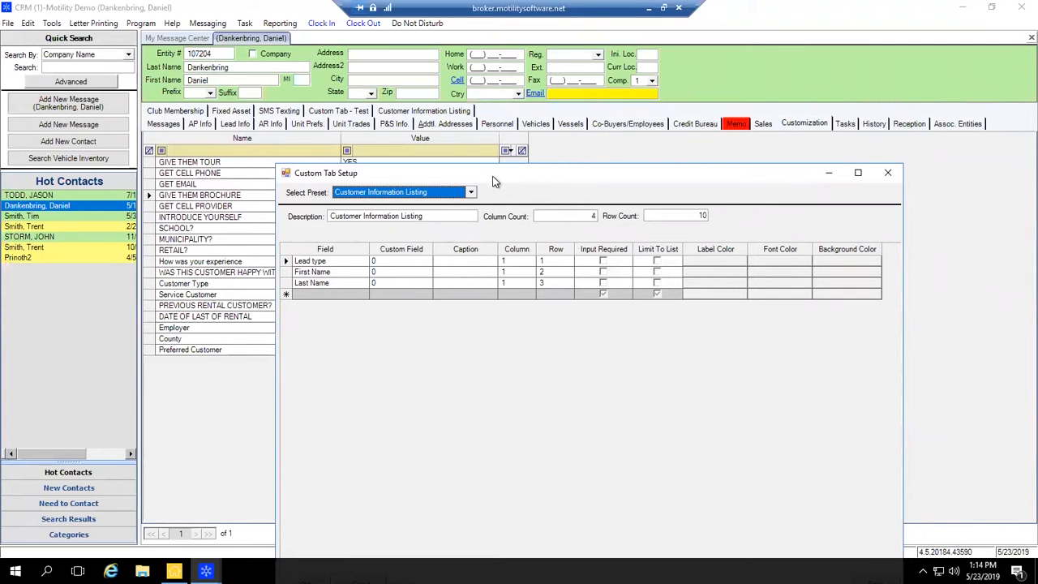
{"action": "left_click_drag", "start_coordinate": [485, 175], "coordinate": [504, 104]}
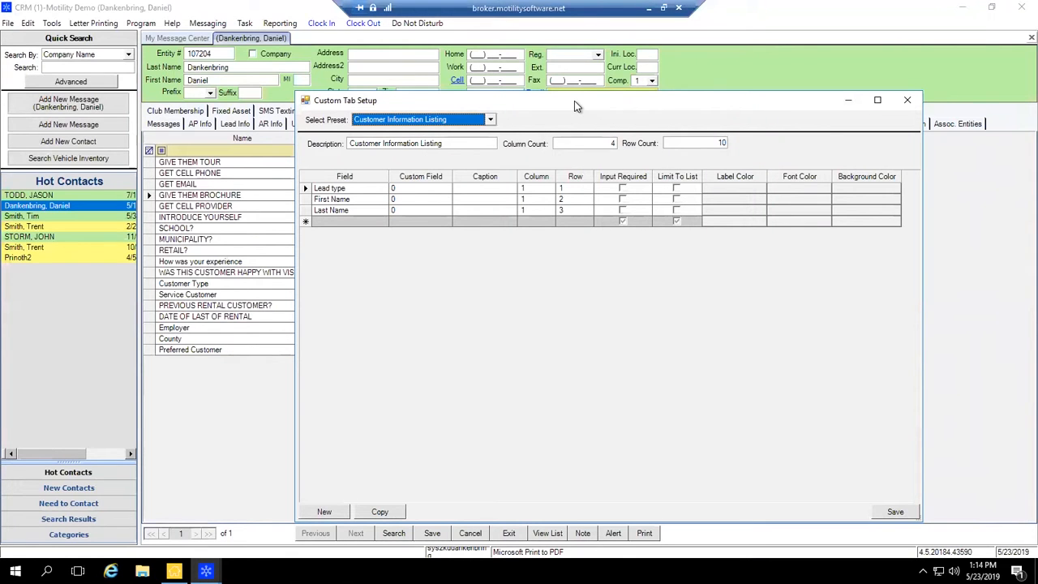
{"action": "left_click_drag", "start_coordinate": [572, 101], "coordinate": [522, 94]}
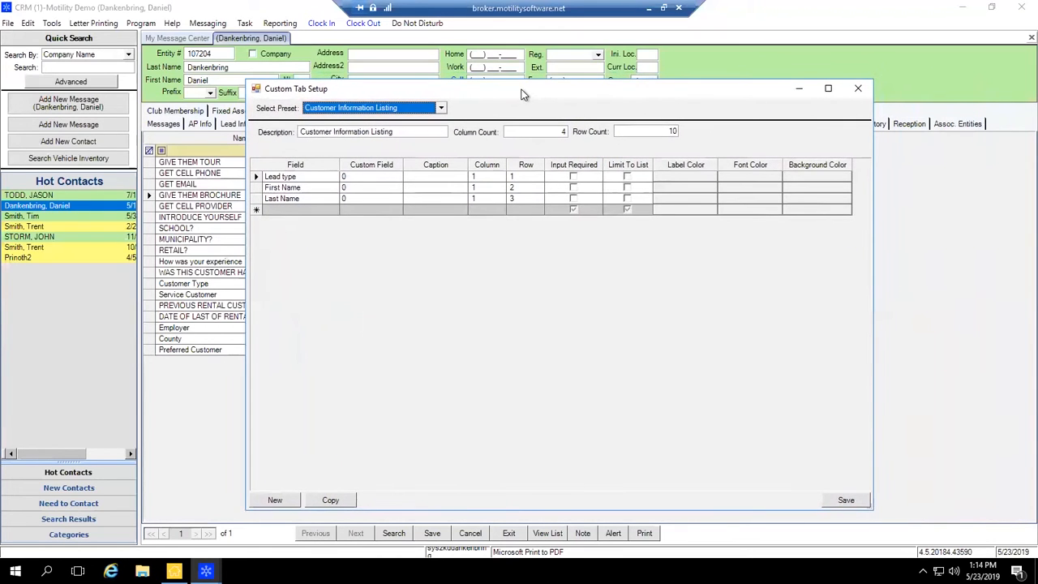
{"action": "left_click", "coordinate": [858, 87]}
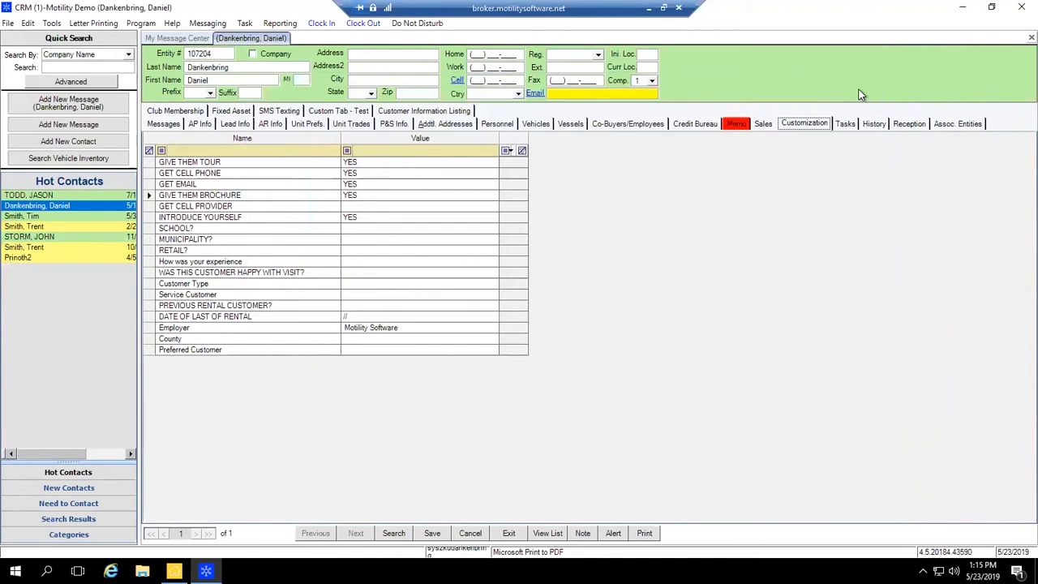
{"action": "left_click", "coordinate": [410, 112]}
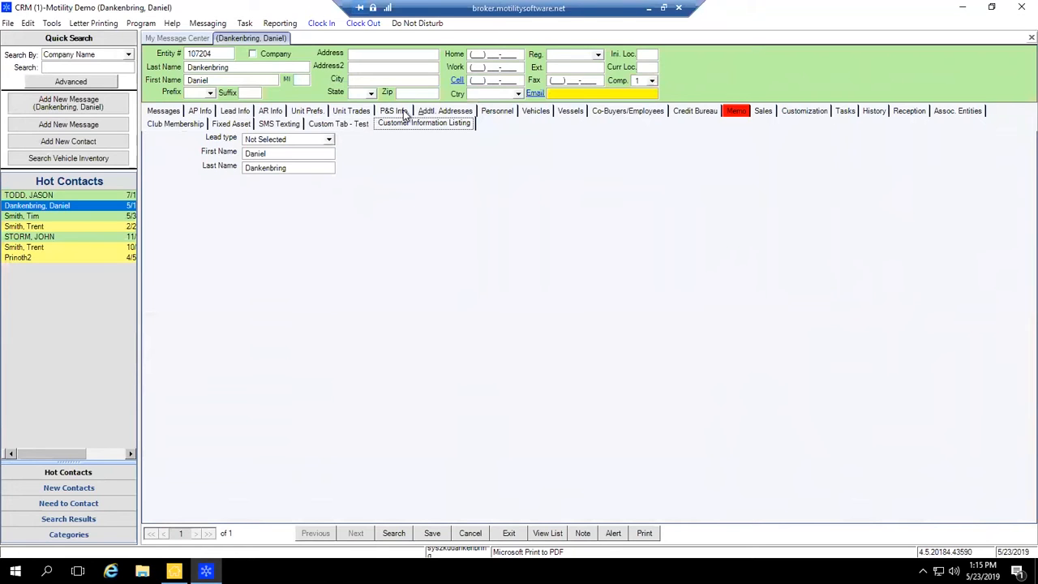
- Set the contact's lead type to Walk Up on the Customer Information Listing page and save the contact
{"action": "left_click", "coordinate": [327, 139]}
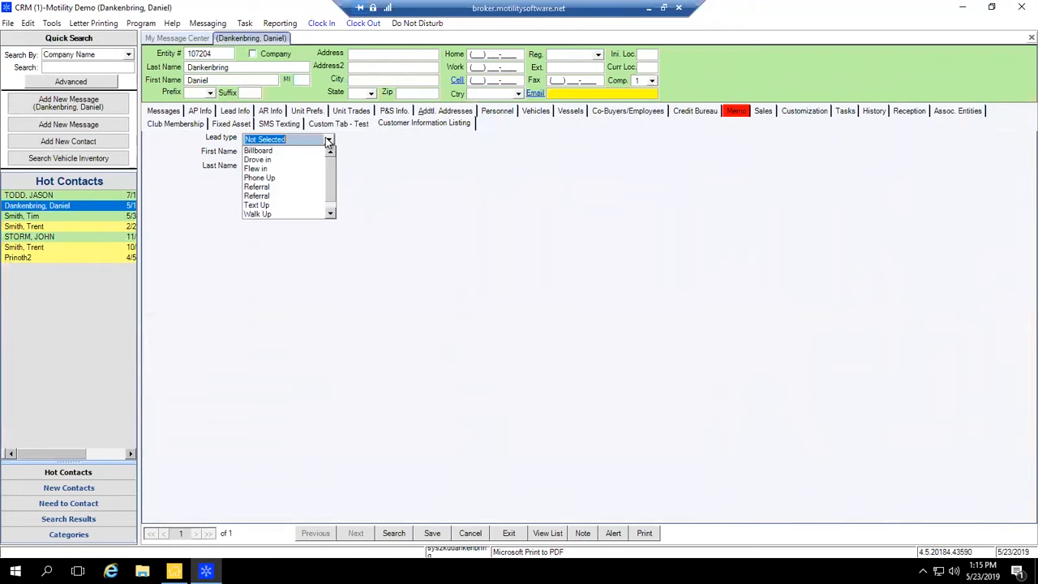
{"action": "left_click", "coordinate": [392, 139]}
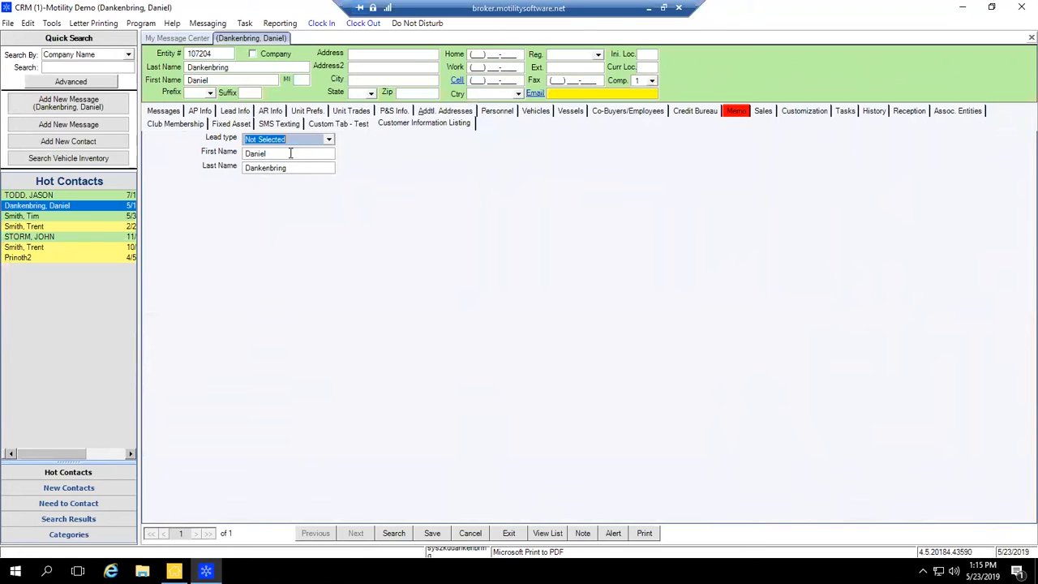
{"action": "left_click", "coordinate": [330, 140]}
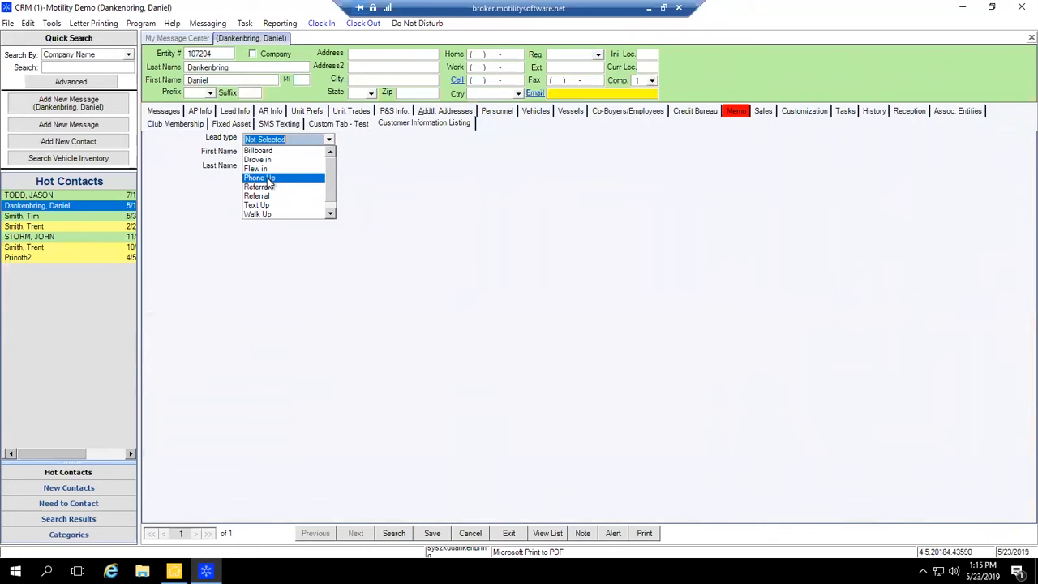
{"action": "scroll", "coordinate": [272, 186], "scroll_direction": "down", "scroll_amount": 1}
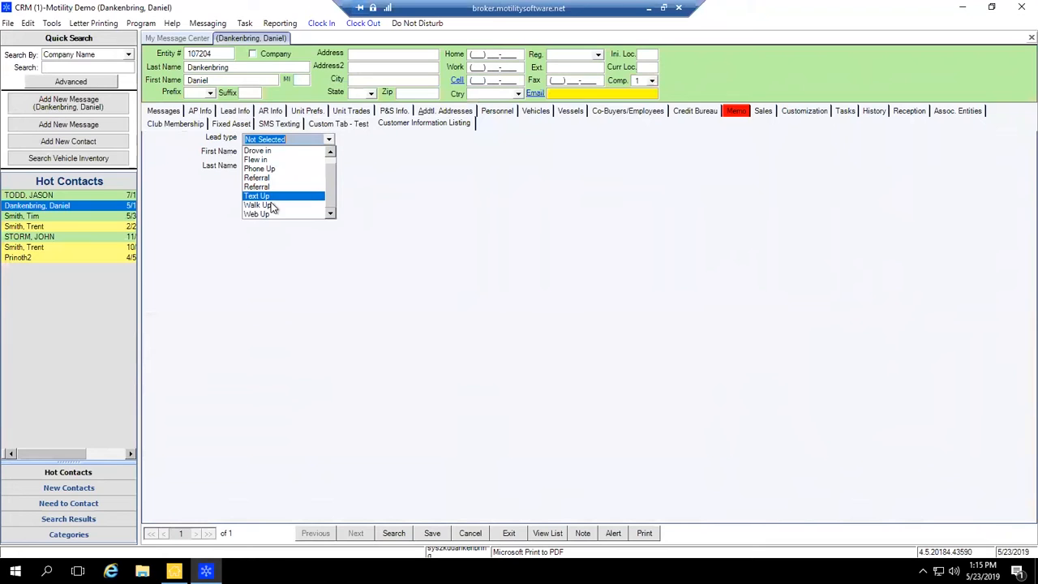
{"action": "left_click", "coordinate": [272, 205]}
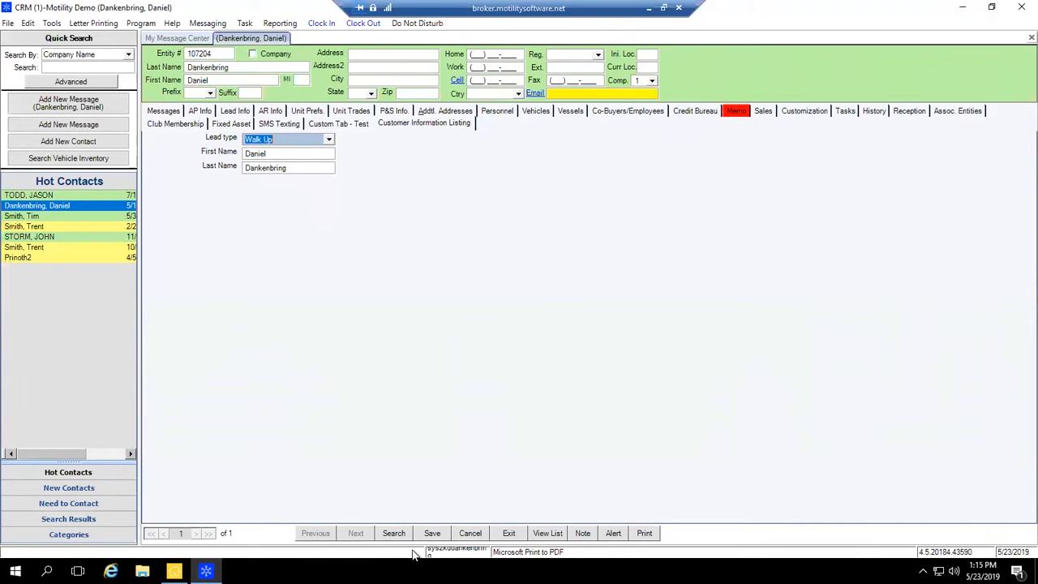
{"action": "left_click", "coordinate": [432, 535]}
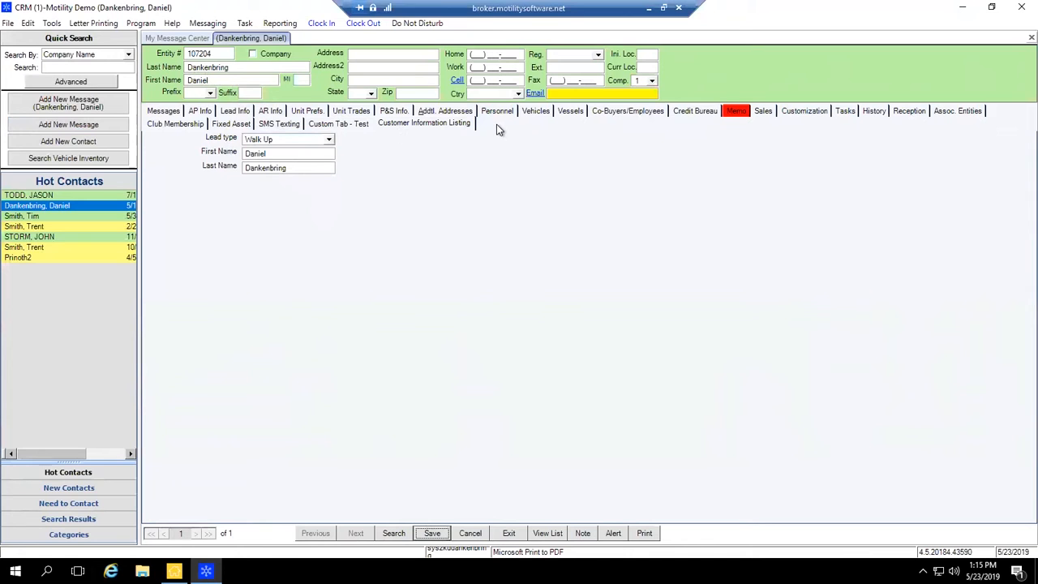
- Check the lead type on the Lead Info page and return to the Customer Information Listing page
{"action": "left_click", "coordinate": [240, 113]}
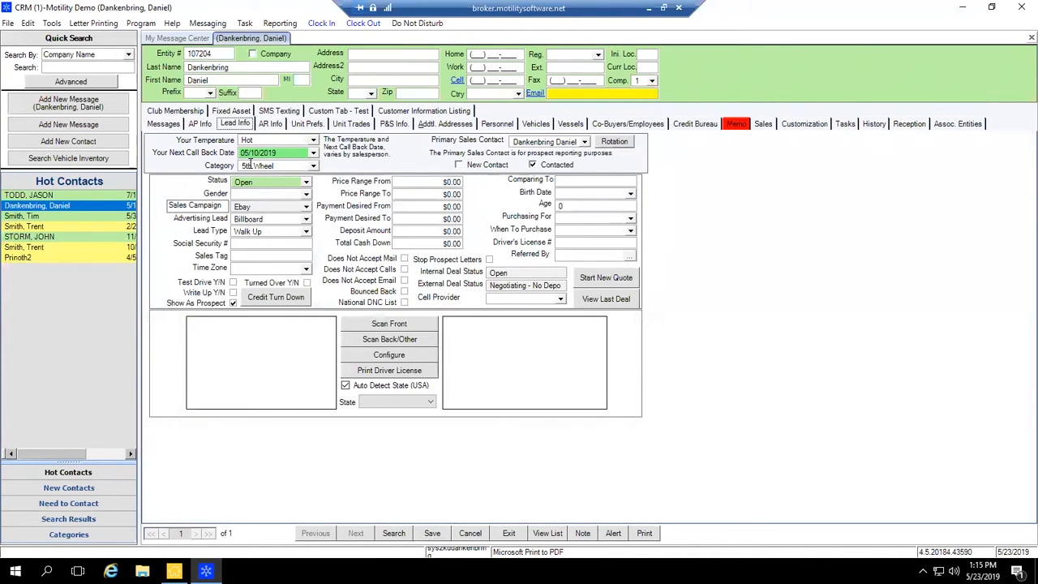
{"action": "left_click", "coordinate": [409, 112]}
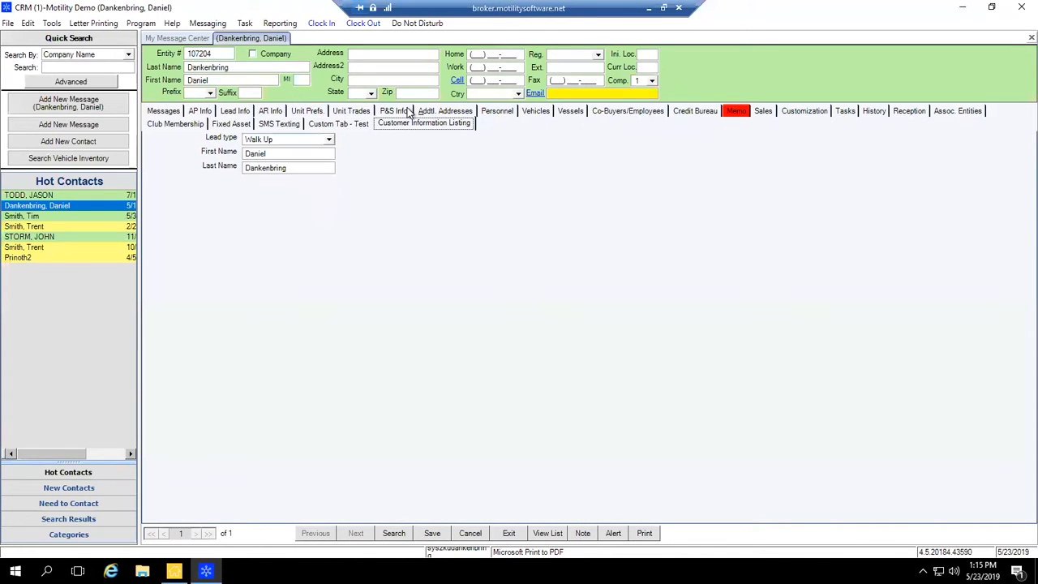
- Reopen the custom screen setup with the Customer Information Listing preset, keeping the contact's custom tab fields in view
{"action": "left_click", "coordinate": [28, 24]}
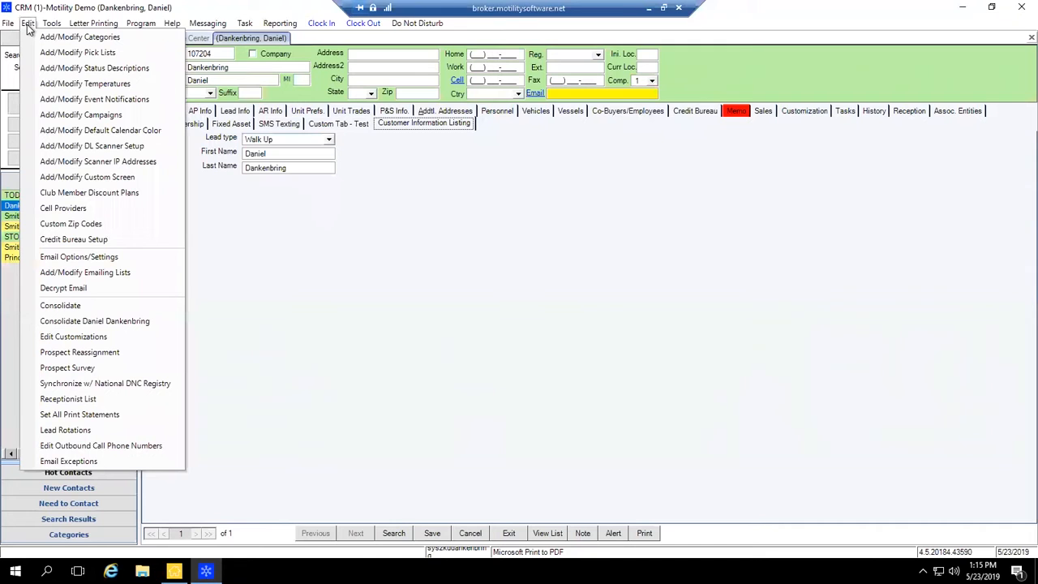
{"action": "left_click", "coordinate": [77, 178]}
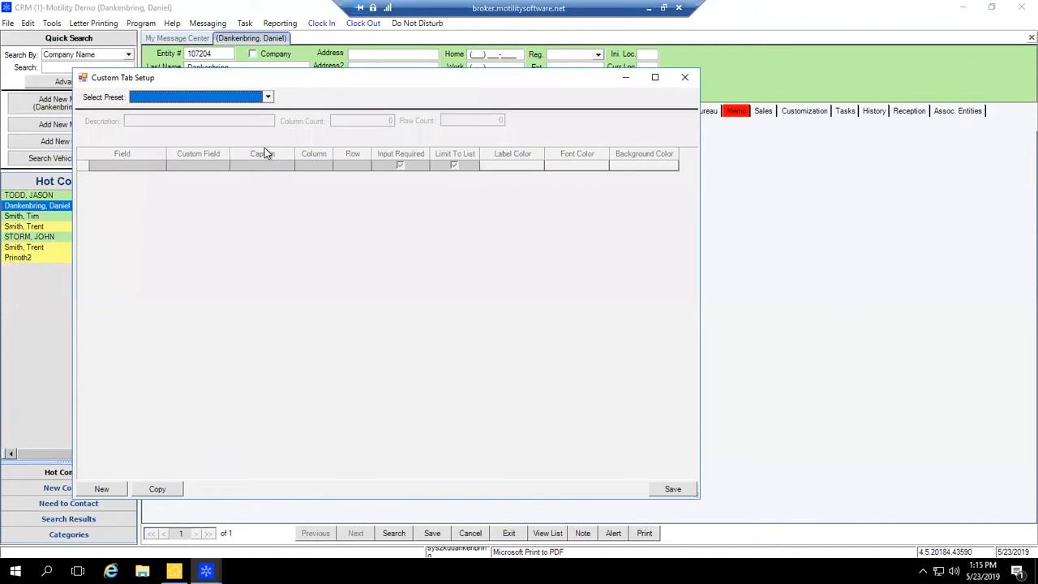
{"action": "left_click", "coordinate": [267, 97]}
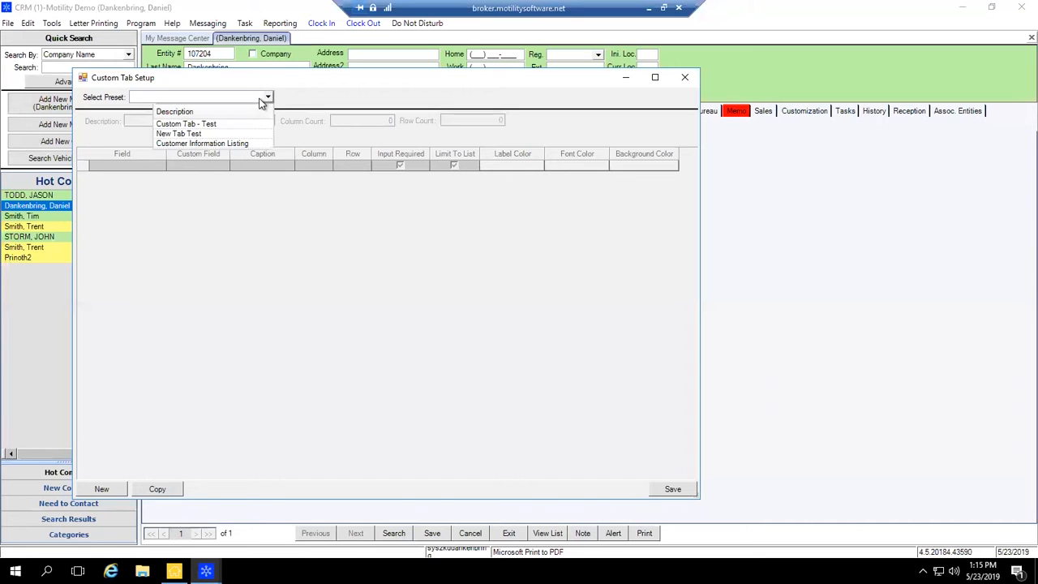
{"action": "left_click", "coordinate": [212, 144]}
{"action": "left_click_drag", "start_coordinate": [342, 83], "coordinate": [607, 85]}
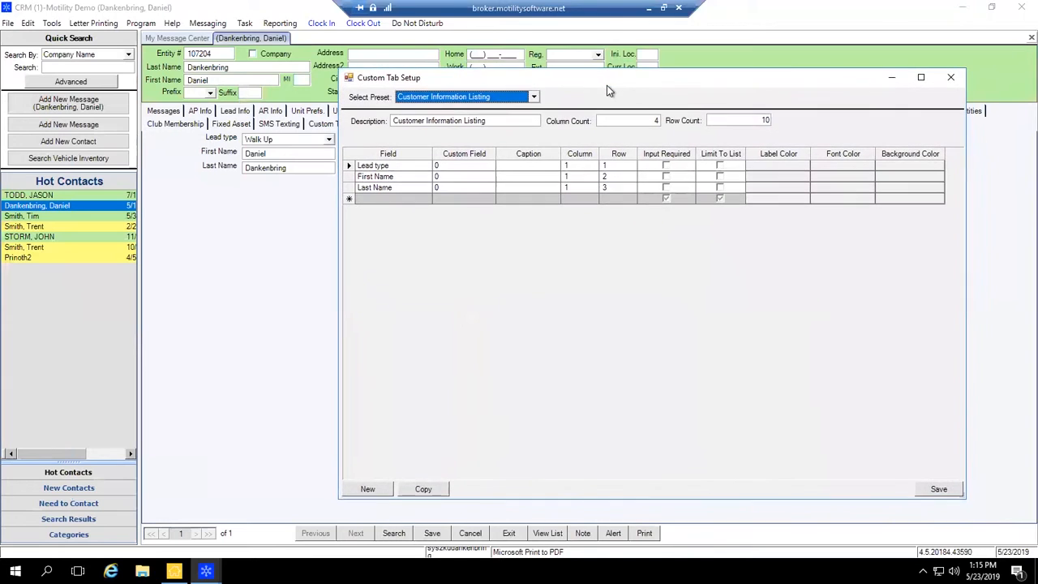
{"action": "left_click", "coordinate": [371, 166]}
{"action": "left_click", "coordinate": [388, 167]}
{"action": "left_click_drag", "start_coordinate": [593, 79], "coordinate": [645, 75]}
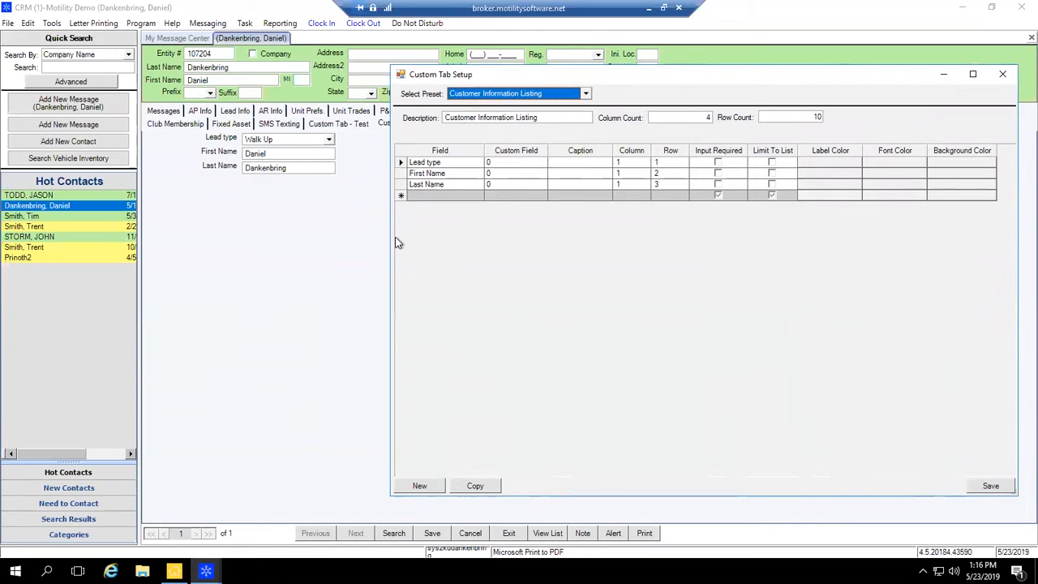
- Look through the available fields for a new row in the Customer Information Listing preset
{"action": "left_click", "coordinate": [446, 166]}
{"action": "left_click", "coordinate": [477, 197]}
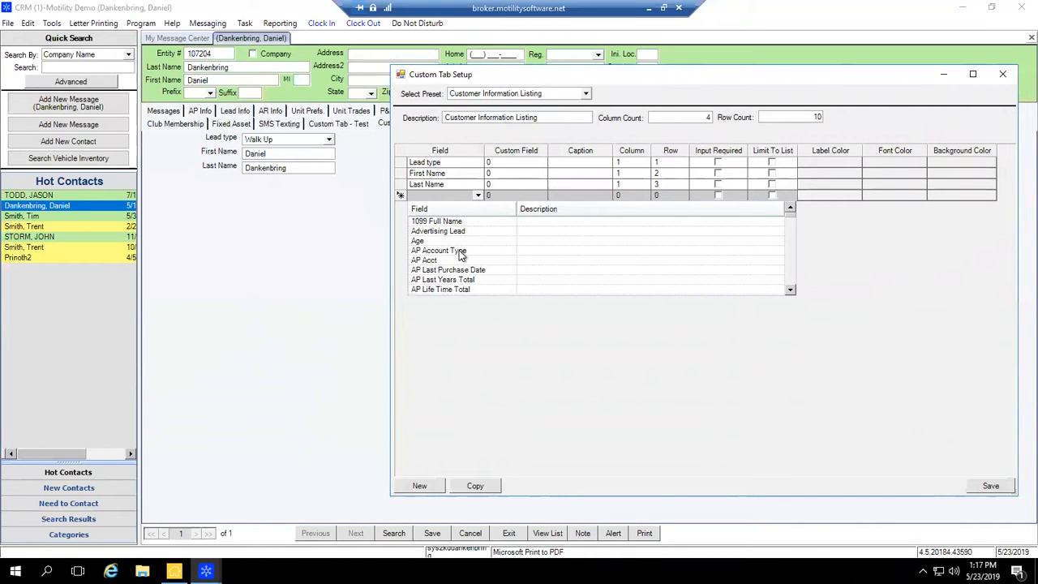
{"action": "scroll", "coordinate": [459, 254], "scroll_direction": "down", "scroll_amount": 5}
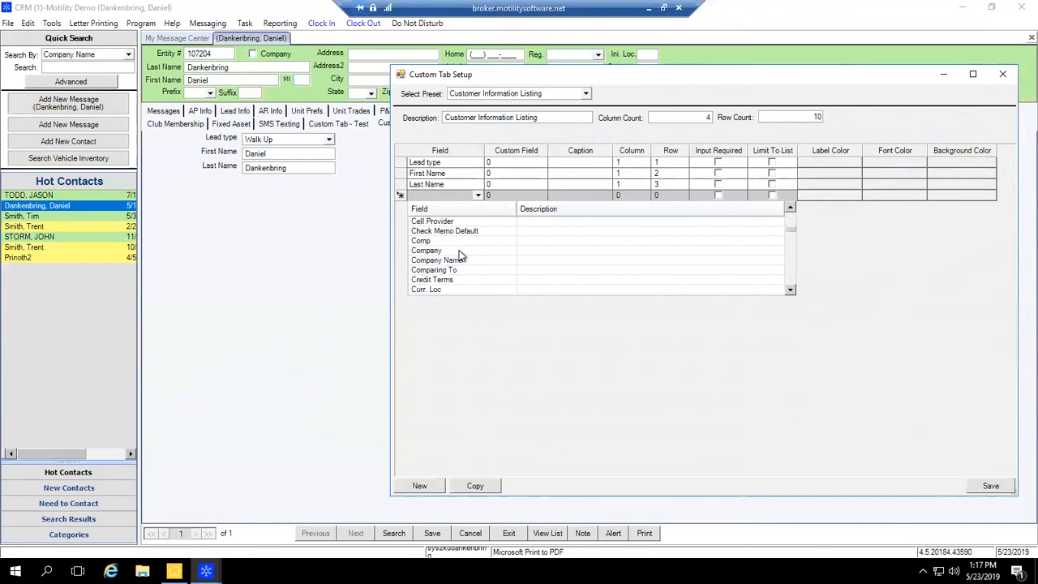
{"action": "scroll", "coordinate": [460, 254], "scroll_direction": "down", "scroll_amount": 2}
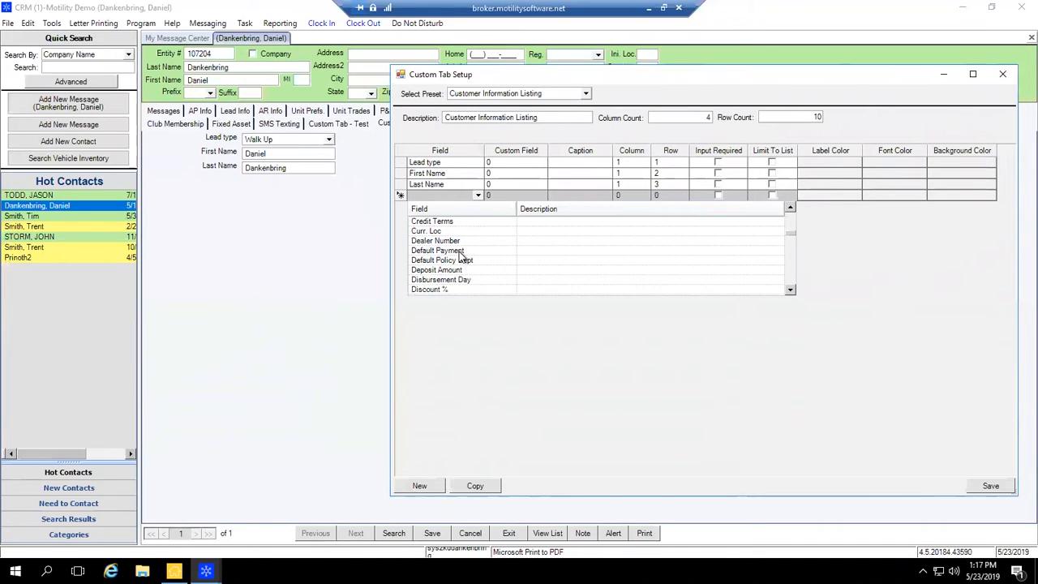
{"action": "scroll", "coordinate": [459, 252], "scroll_direction": "up", "scroll_amount": 1}
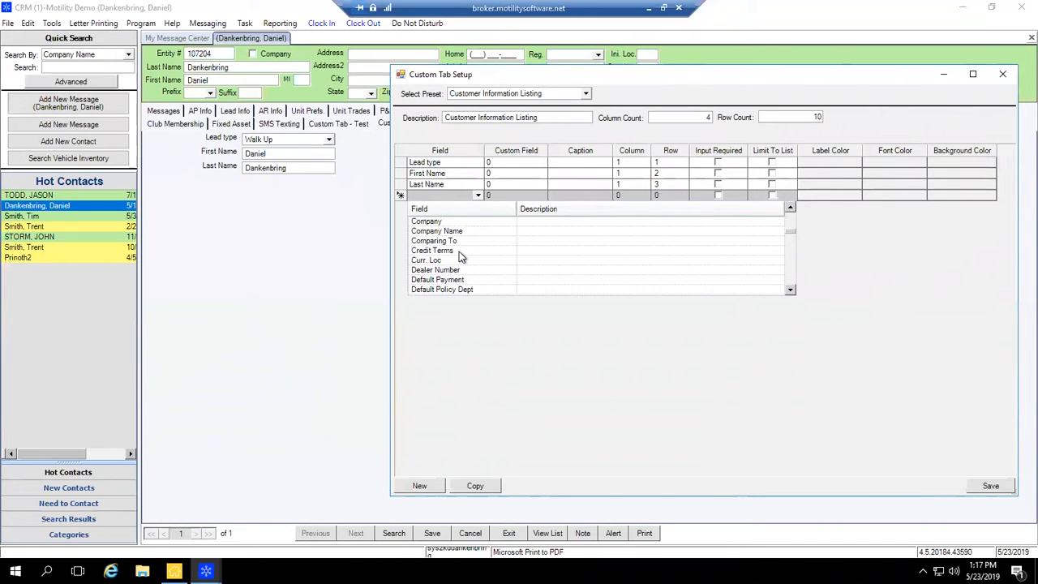
{"action": "scroll", "coordinate": [459, 251], "scroll_direction": "up", "scroll_amount": 1}
{"action": "scroll", "coordinate": [459, 251], "scroll_direction": "up", "scroll_amount": 5}
{"action": "scroll", "coordinate": [460, 254], "scroll_direction": "up", "scroll_amount": 2}
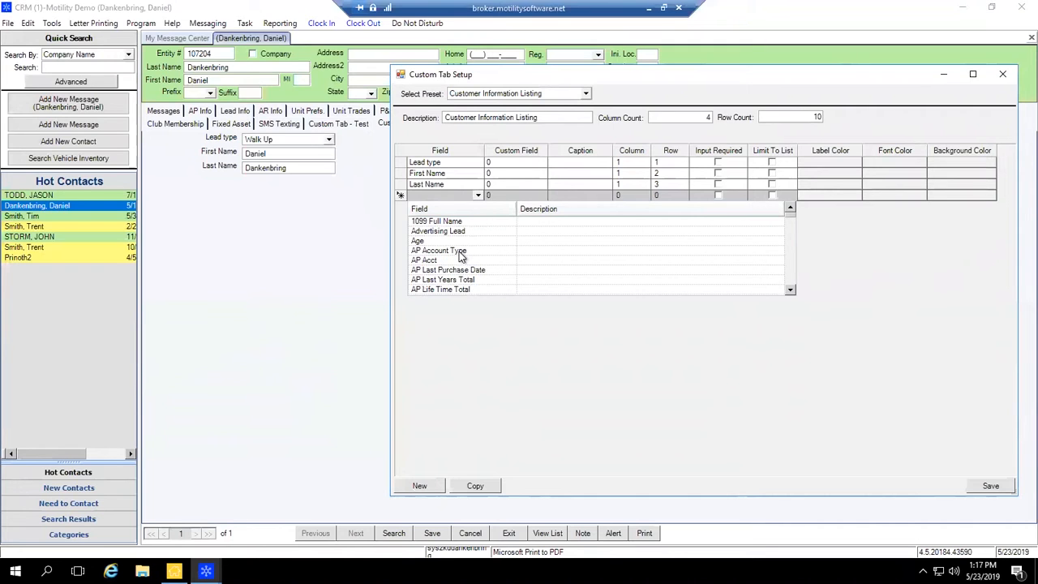
{"action": "scroll", "coordinate": [478, 251], "scroll_direction": "down", "scroll_amount": 8}
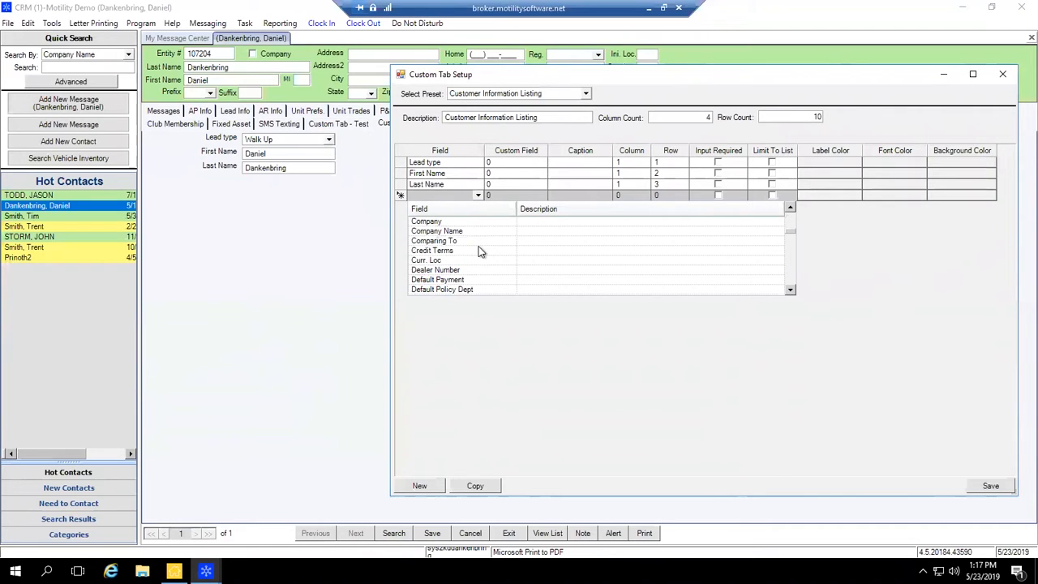
{"action": "scroll", "coordinate": [479, 251], "scroll_direction": "down", "scroll_amount": 4}
{"action": "scroll", "coordinate": [479, 243], "scroll_direction": "down", "scroll_amount": 1}
{"action": "scroll", "coordinate": [478, 243], "scroll_direction": "down", "scroll_amount": 1}
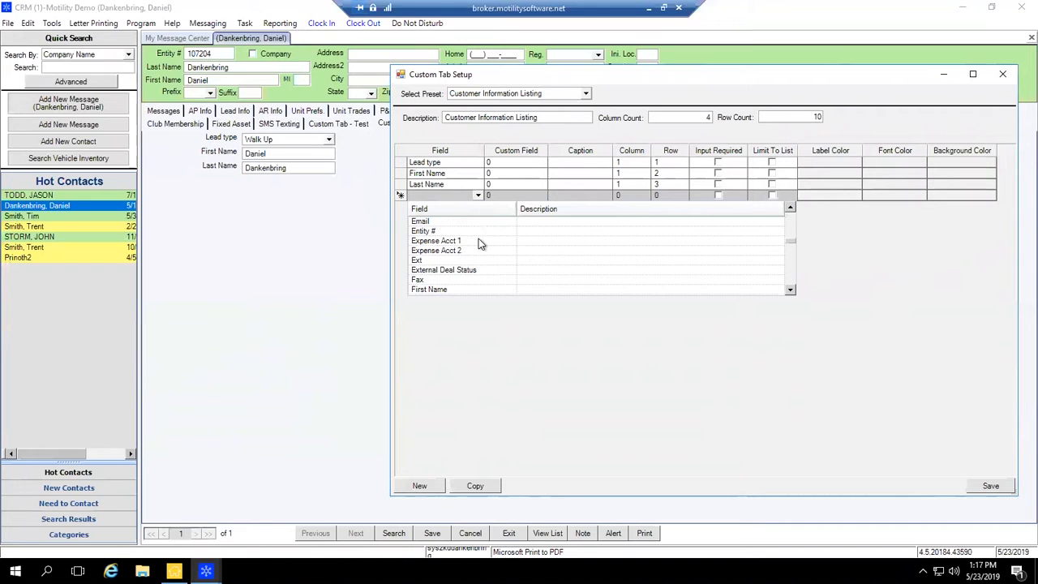
{"action": "scroll", "coordinate": [478, 243], "scroll_direction": "down", "scroll_amount": 4}
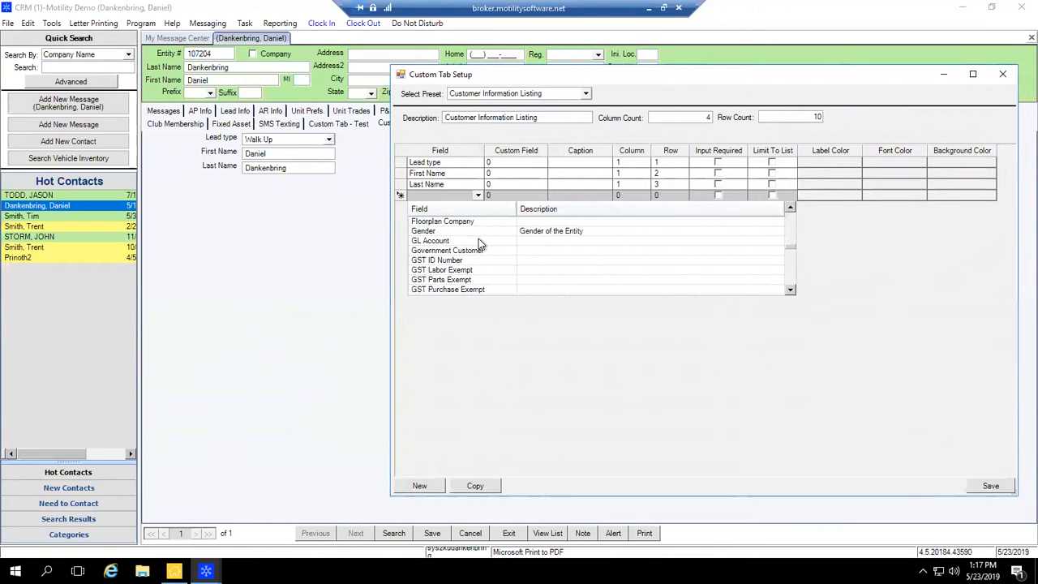
{"action": "scroll", "coordinate": [478, 238], "scroll_direction": "down", "scroll_amount": 5}
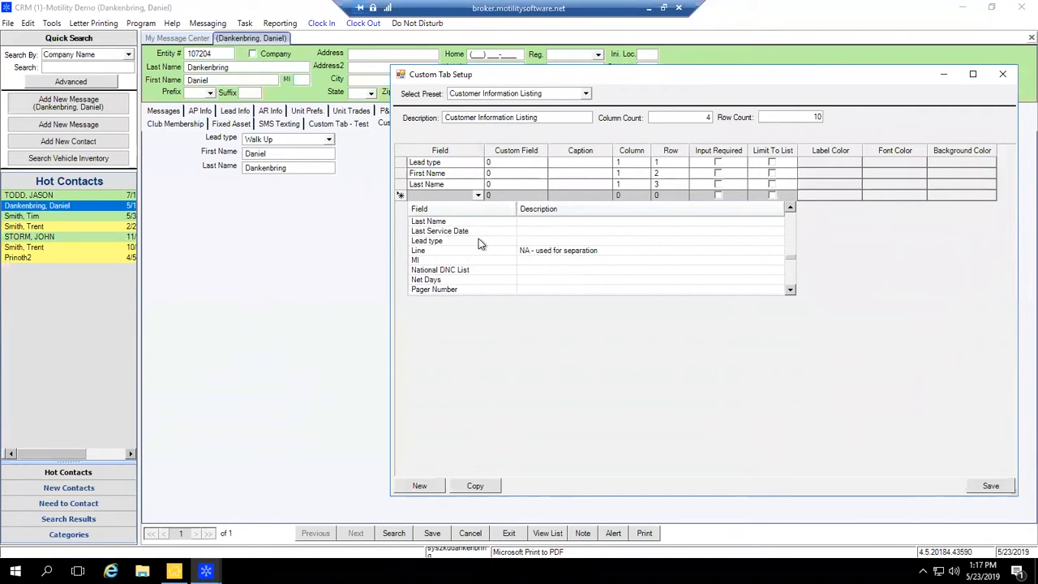
{"action": "scroll", "coordinate": [478, 242], "scroll_direction": "down", "scroll_amount": 3}
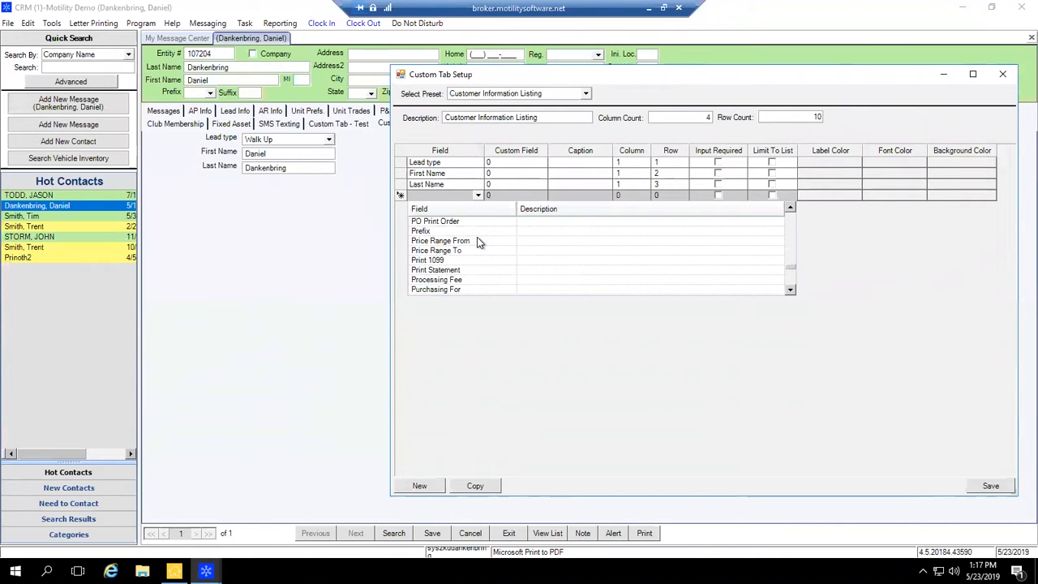
{"action": "scroll", "coordinate": [477, 240], "scroll_direction": "down", "scroll_amount": 3}
{"action": "scroll", "coordinate": [476, 240], "scroll_direction": "down", "scroll_amount": 2}
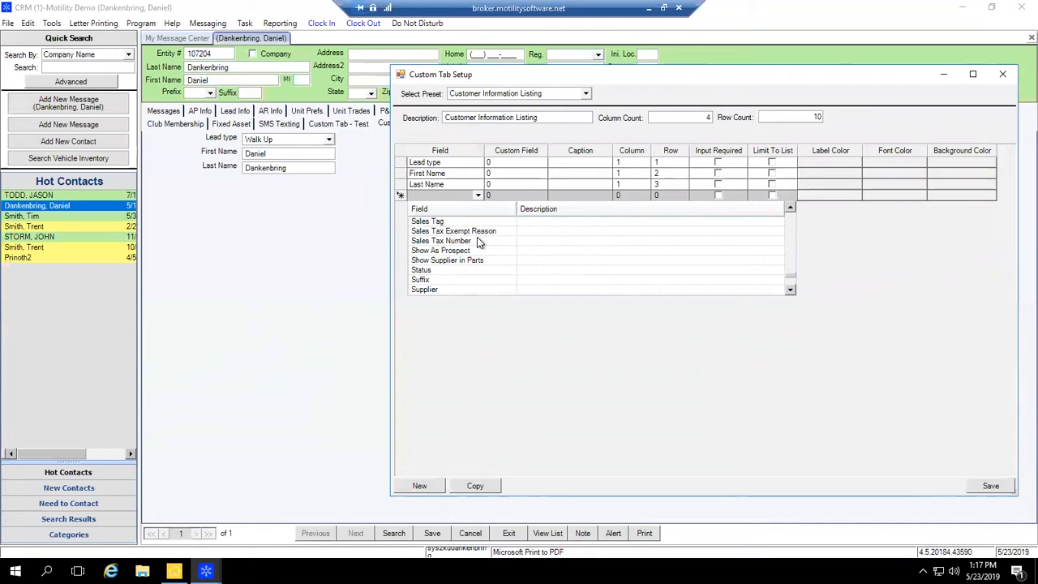
{"action": "scroll", "coordinate": [476, 241], "scroll_direction": "down", "scroll_amount": 2}
{"action": "scroll", "coordinate": [477, 241], "scroll_direction": "down", "scroll_amount": 1}
{"action": "scroll", "coordinate": [477, 241], "scroll_direction": "down", "scroll_amount": 1}
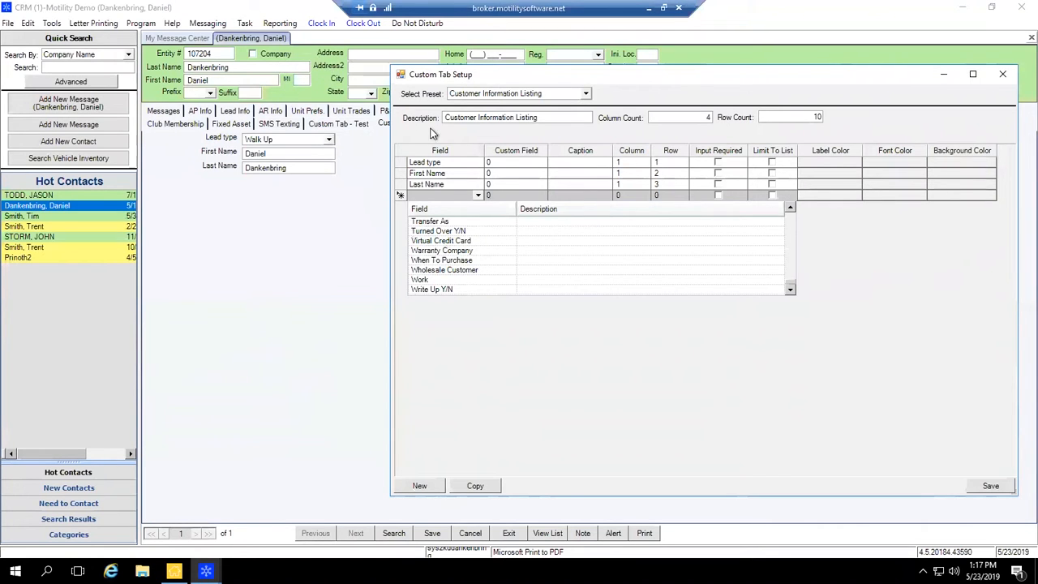
- Add the Work field to the Customer Information Listing preset at column 2, row 1
{"action": "left_click", "coordinate": [435, 280]}
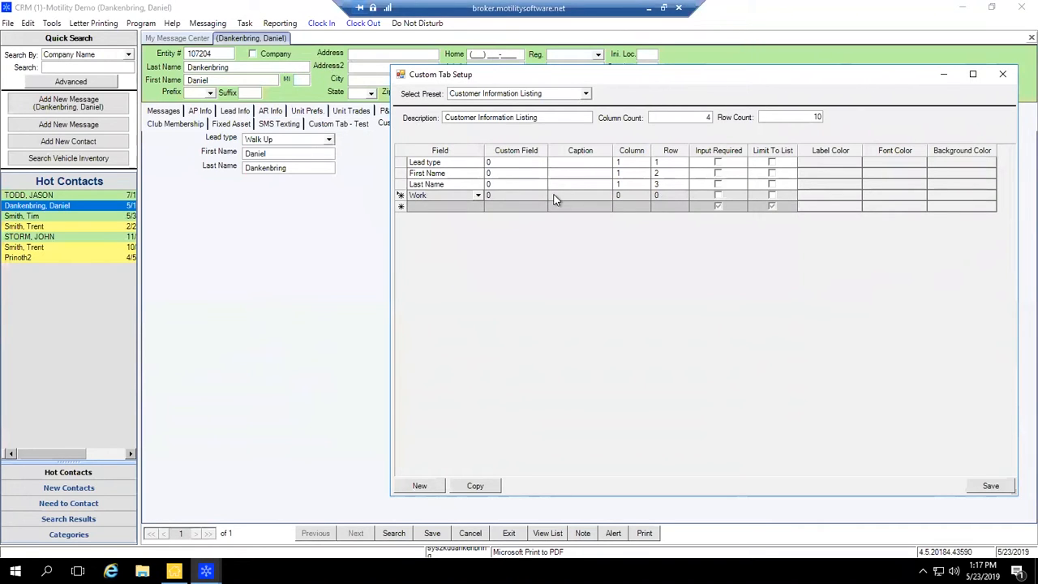
{"action": "left_click", "coordinate": [644, 195]}
{"action": "key", "text": "BackSpace"}
{"action": "type", "text": "2"}
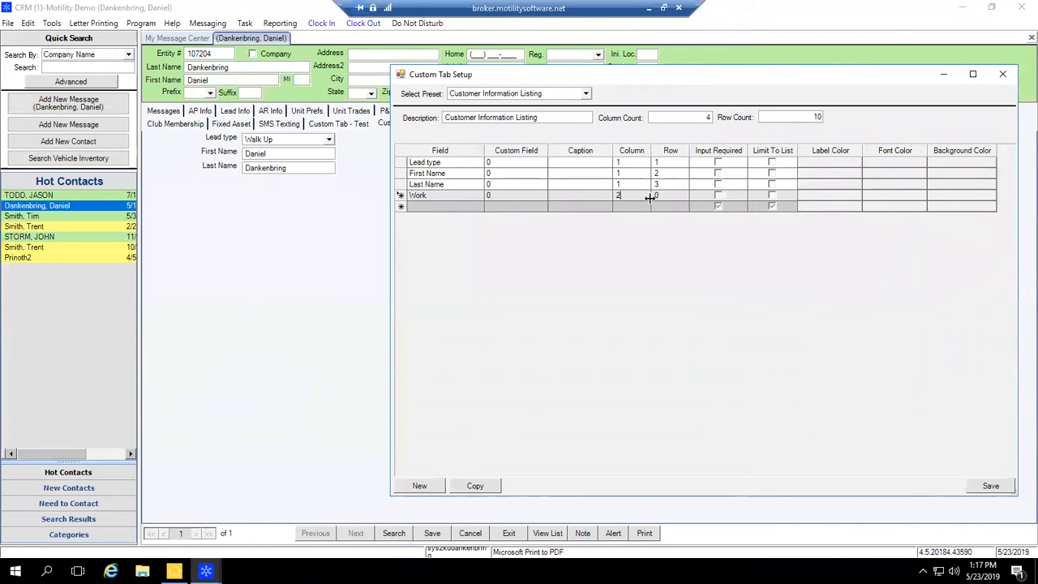
{"action": "key", "text": "Tab"}
{"action": "type", "text": "1"}
- Add the Cell field to the Customer Information Listing preset at column 2, row 2
{"action": "left_click", "coordinate": [474, 206]}
{"action": "scroll", "coordinate": [497, 284], "scroll_direction": "up", "scroll_amount": 15}
{"action": "scroll", "coordinate": [495, 282], "scroll_direction": "up", "scroll_amount": 3}
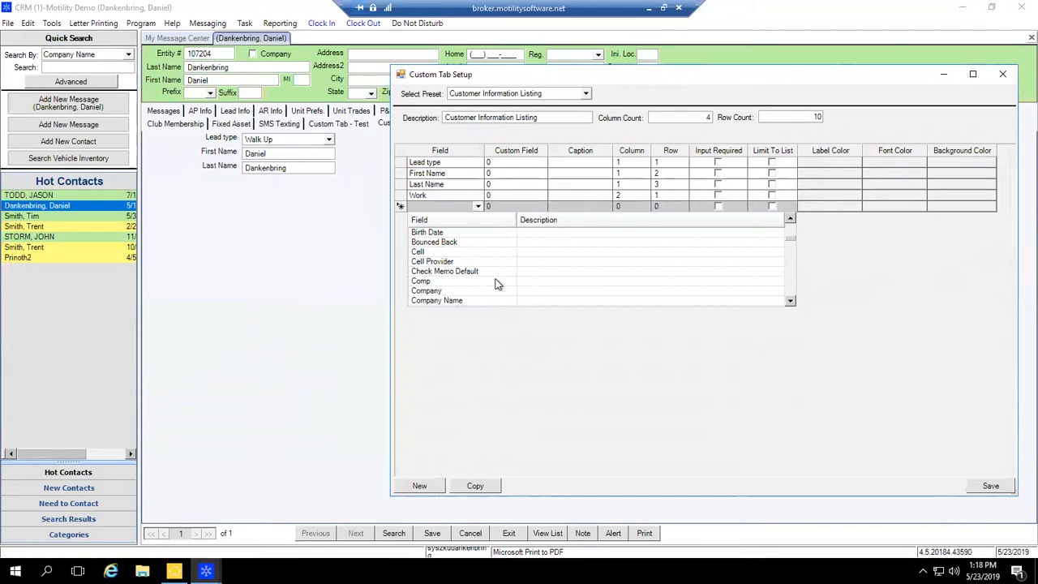
{"action": "left_click", "coordinate": [455, 252]}
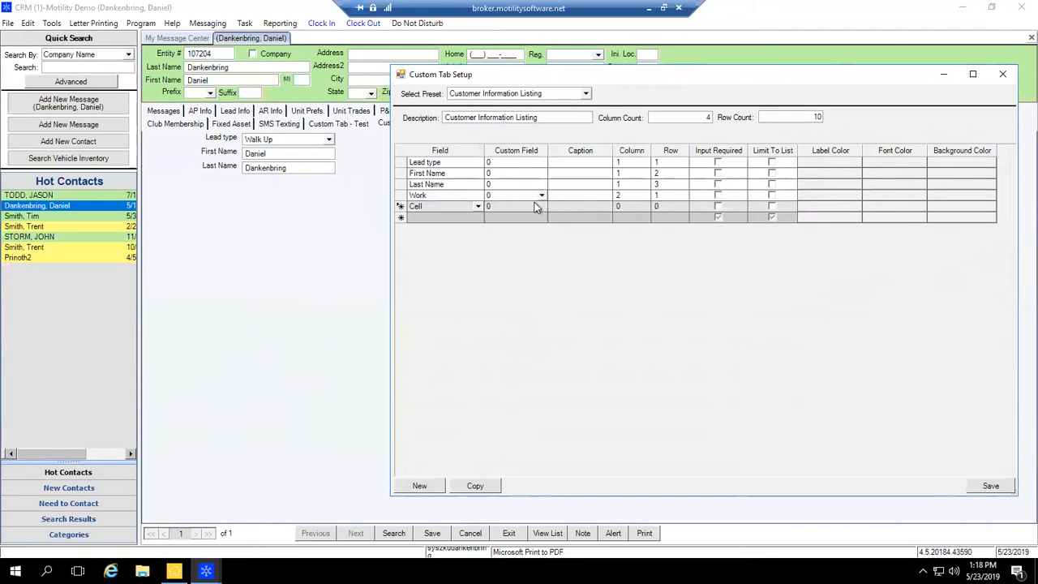
{"action": "left_click", "coordinate": [624, 206]}
{"action": "double_click", "coordinate": [624, 206]}
{"action": "type", "text": "2"}
{"action": "key", "text": "Tab"}
{"action": "type", "text": "2"}
- Add the Home field to the Customer Information Listing preset at column 2, row 3
{"action": "left_click_drag", "start_coordinate": [493, 76], "coordinate": [376, 67]}
{"action": "left_click", "coordinate": [360, 209]}
{"action": "scroll", "coordinate": [360, 258], "scroll_direction": "down", "scroll_amount": 5}
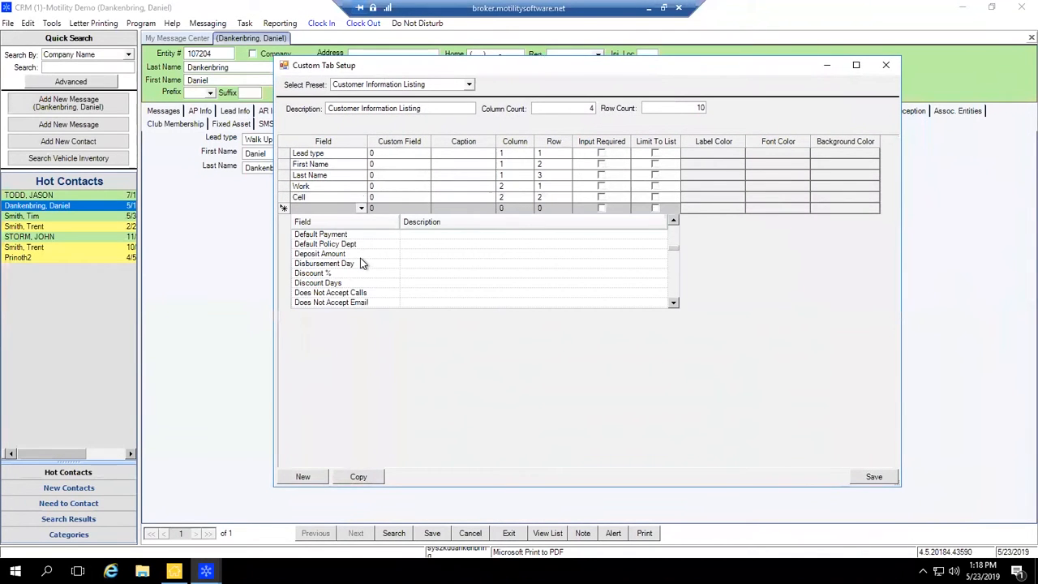
{"action": "scroll", "coordinate": [363, 264], "scroll_direction": "up", "scroll_amount": 1}
{"action": "scroll", "coordinate": [363, 263], "scroll_direction": "down", "scroll_amount": 5}
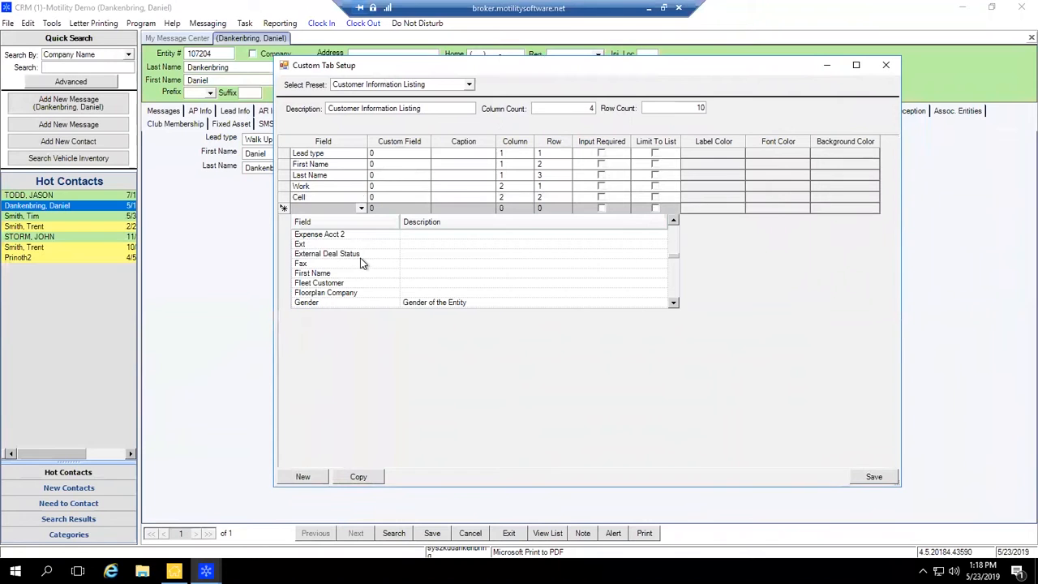
{"action": "scroll", "coordinate": [363, 264], "scroll_direction": "down", "scroll_amount": 2}
{"action": "scroll", "coordinate": [362, 263], "scroll_direction": "down", "scroll_amount": 2}
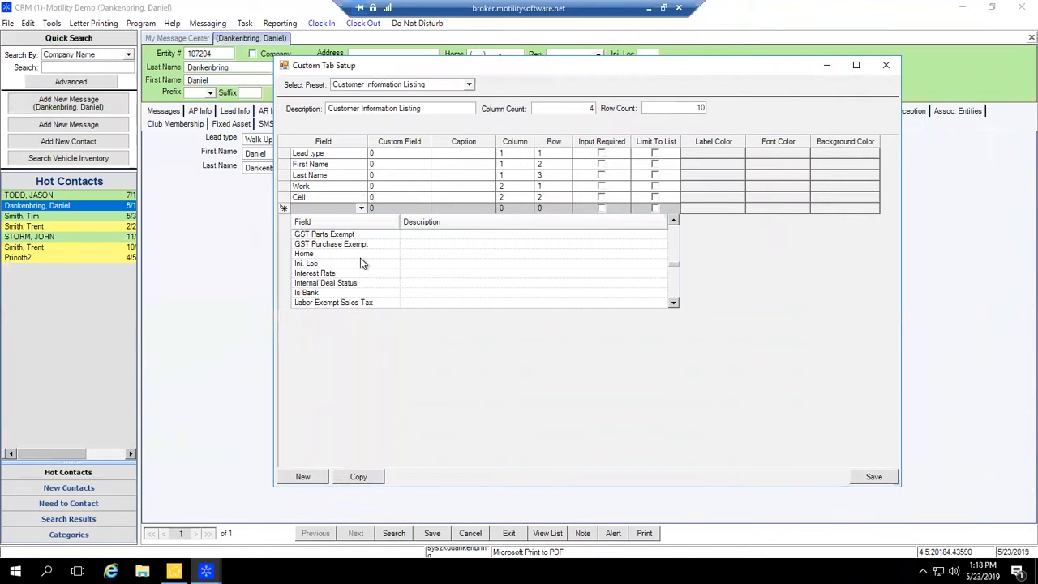
{"action": "left_click", "coordinate": [328, 254]}
{"action": "left_click", "coordinate": [504, 208]}
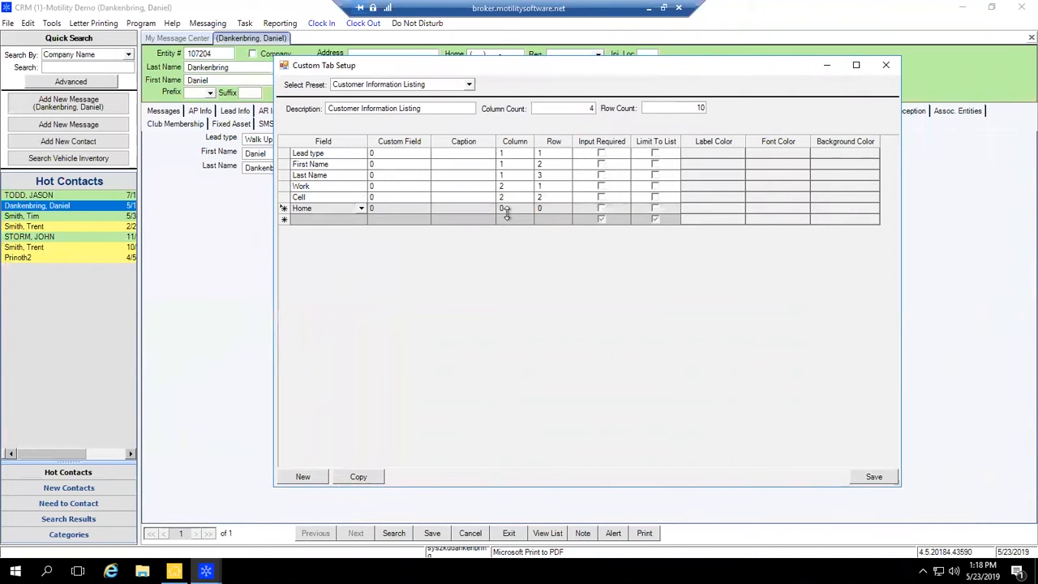
{"action": "double_click", "coordinate": [513, 209]}
{"action": "type", "text": "2"}
{"action": "key", "text": "Tab"}
{"action": "type", "text": "3"}
- Add the County custom field to the Customer Information Listing preset at column 3, row 1
{"action": "left_click", "coordinate": [424, 221]}
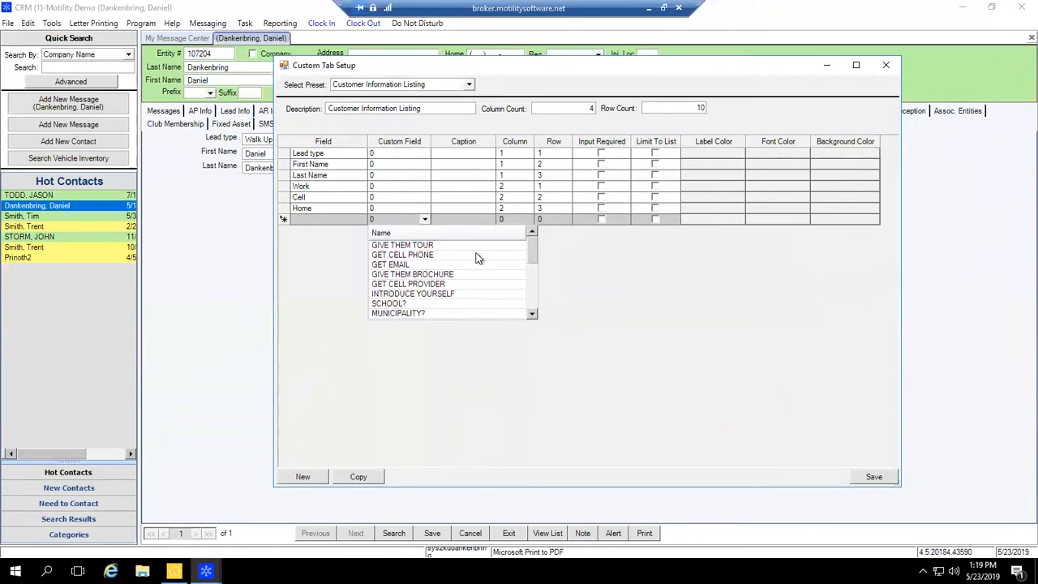
{"action": "scroll", "coordinate": [454, 288], "scroll_direction": "down", "scroll_amount": 2}
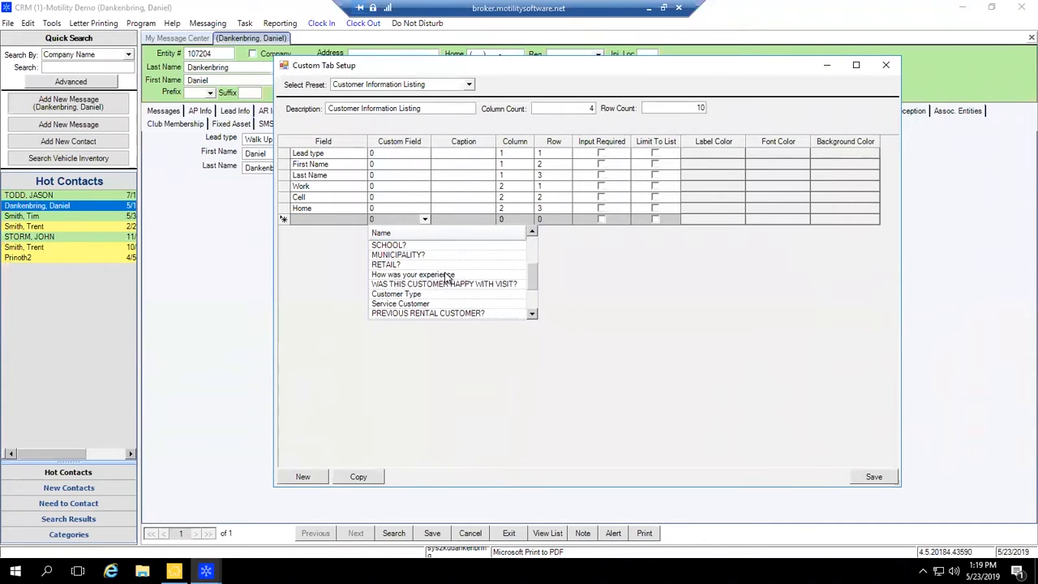
{"action": "scroll", "coordinate": [450, 276], "scroll_direction": "down", "scroll_amount": 1}
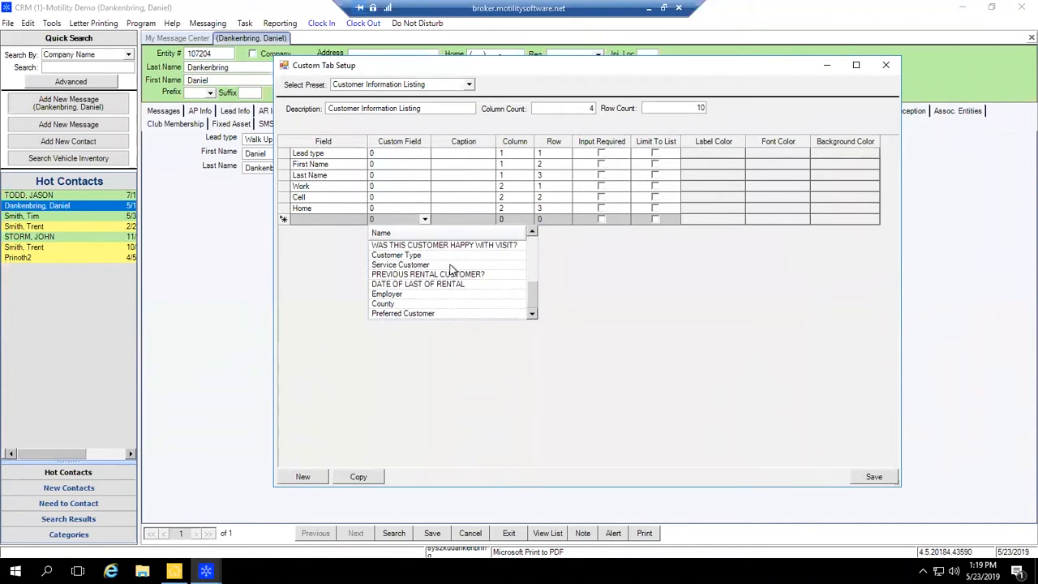
{"action": "left_click", "coordinate": [396, 303]}
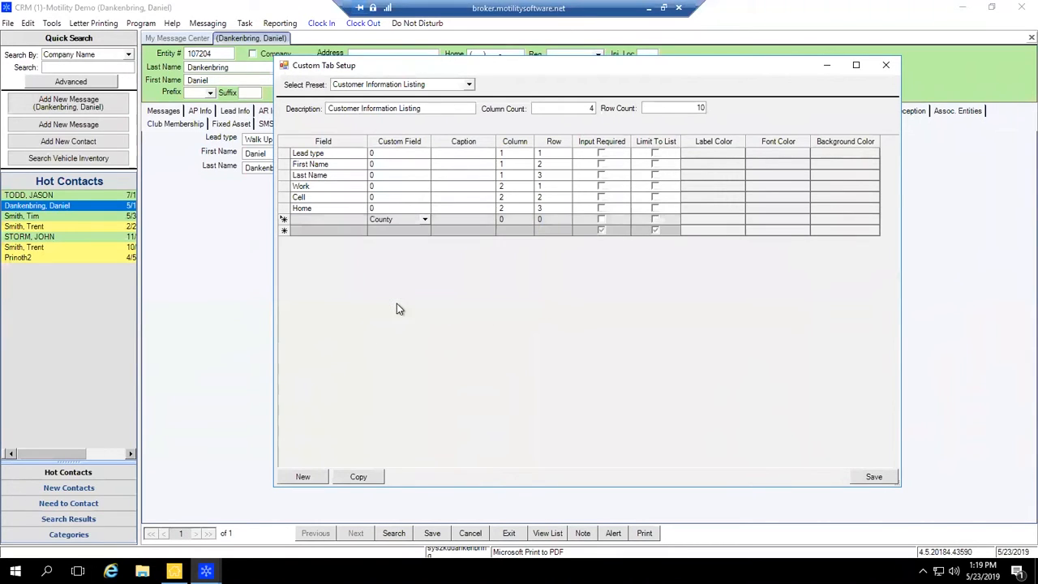
{"action": "left_click", "coordinate": [410, 220]}
{"action": "left_click", "coordinate": [505, 220]}
{"action": "double_click", "coordinate": [505, 219]}
{"action": "type", "text": "3"}
{"action": "key", "text": "Tab"}
{"action": "type", "text": "1"}
- Set the County row's background color to yellow, save the preset and close the custom tab setup
{"action": "left_click", "coordinate": [853, 222]}
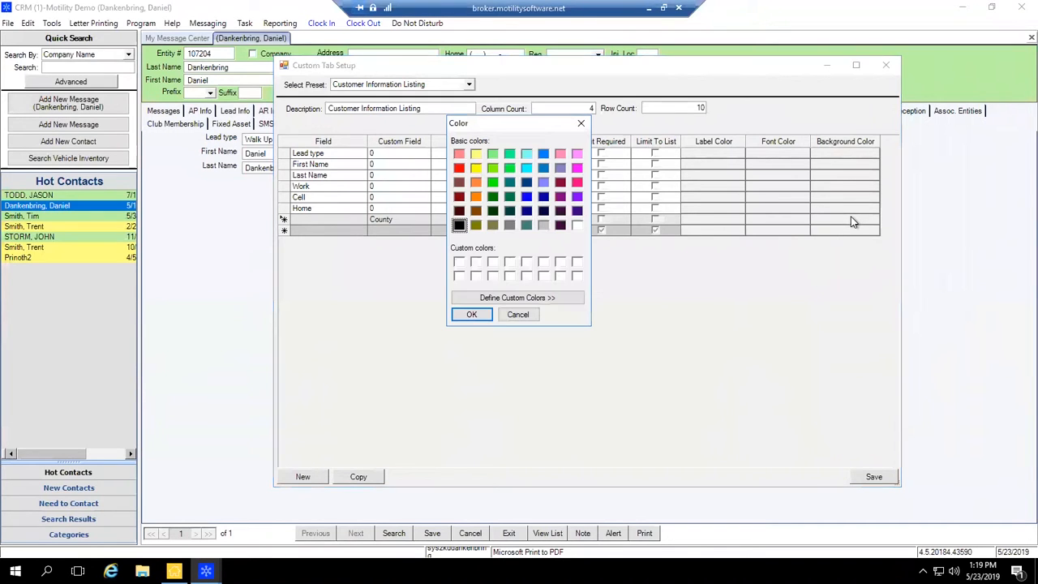
{"action": "left_click", "coordinate": [476, 168]}
{"action": "left_click", "coordinate": [472, 315]}
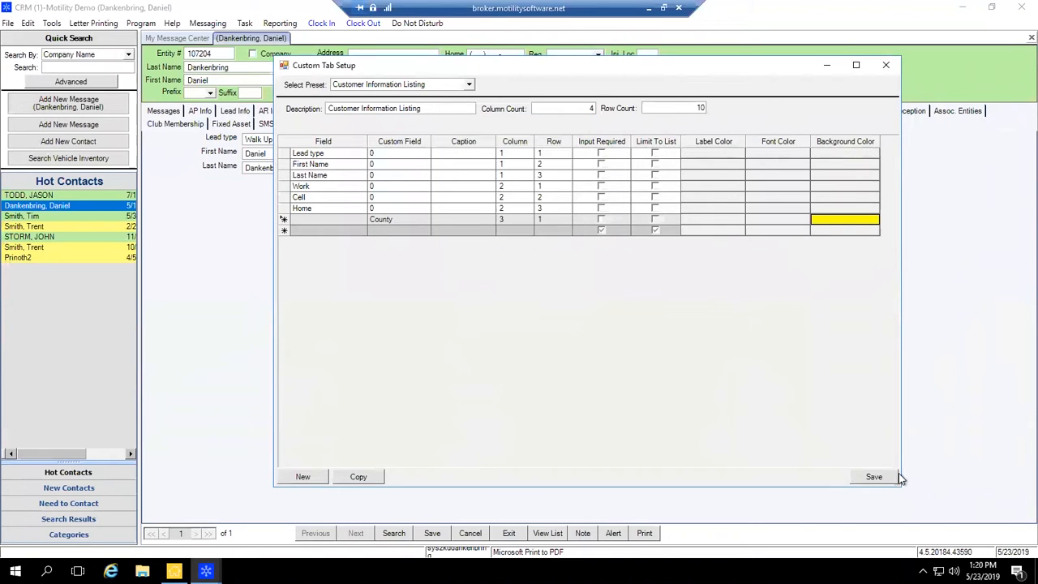
{"action": "left_click", "coordinate": [872, 476]}
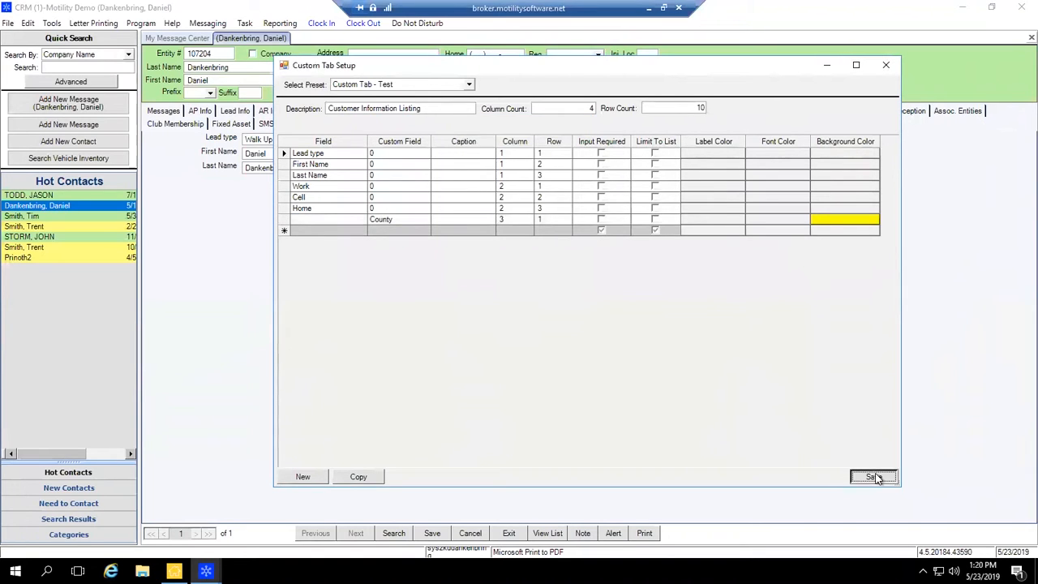
{"action": "left_click", "coordinate": [887, 65]}
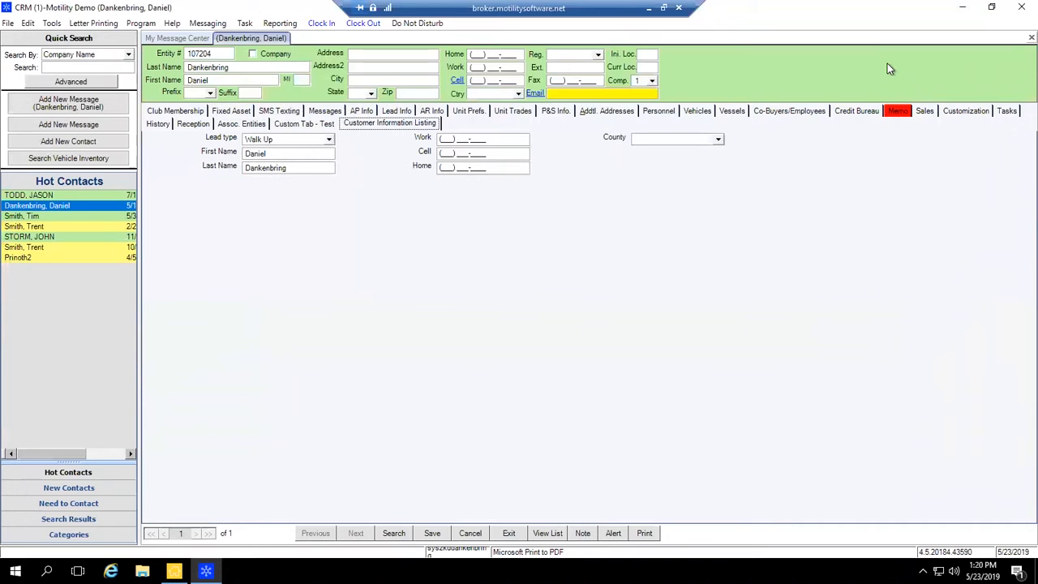
- Try entering TEST in the contact's County field on the Customer Information Listing and clear it
{"action": "left_click", "coordinate": [709, 139]}
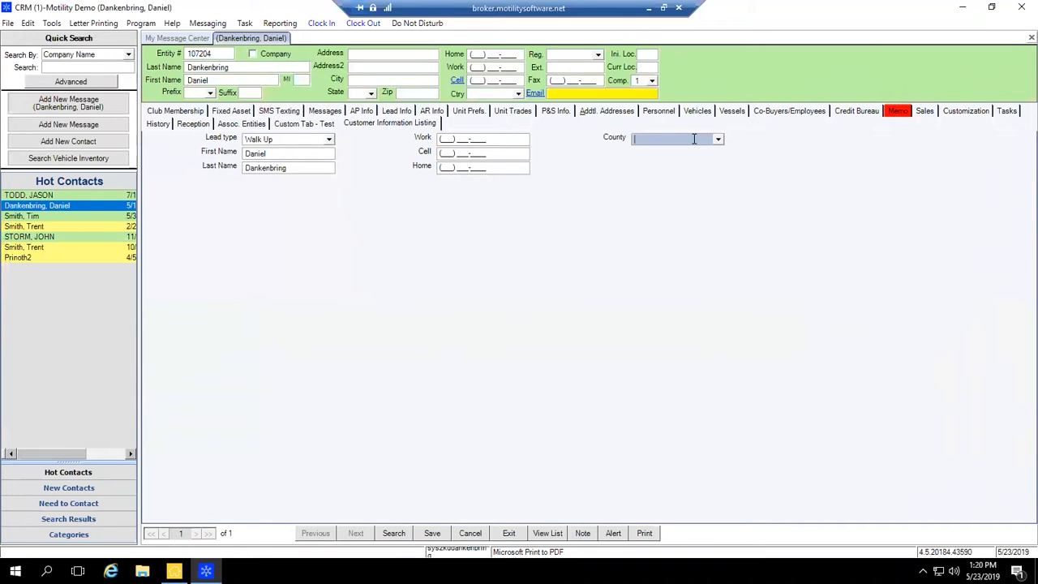
{"action": "type", "text": "TEST"}
{"action": "double_click", "coordinate": [669, 143]}
{"action": "key", "text": "BackSpace"}
- Look through the contact's AP Info and Lead Info, and return to the Customer Information Listing fields
{"action": "left_click", "coordinate": [361, 111]}
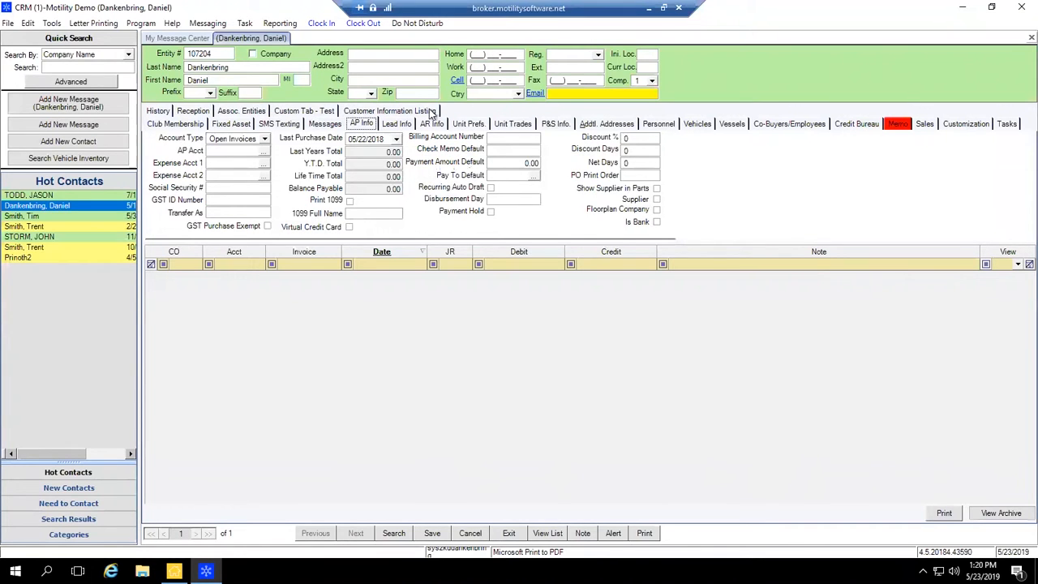
{"action": "left_click", "coordinate": [396, 126]}
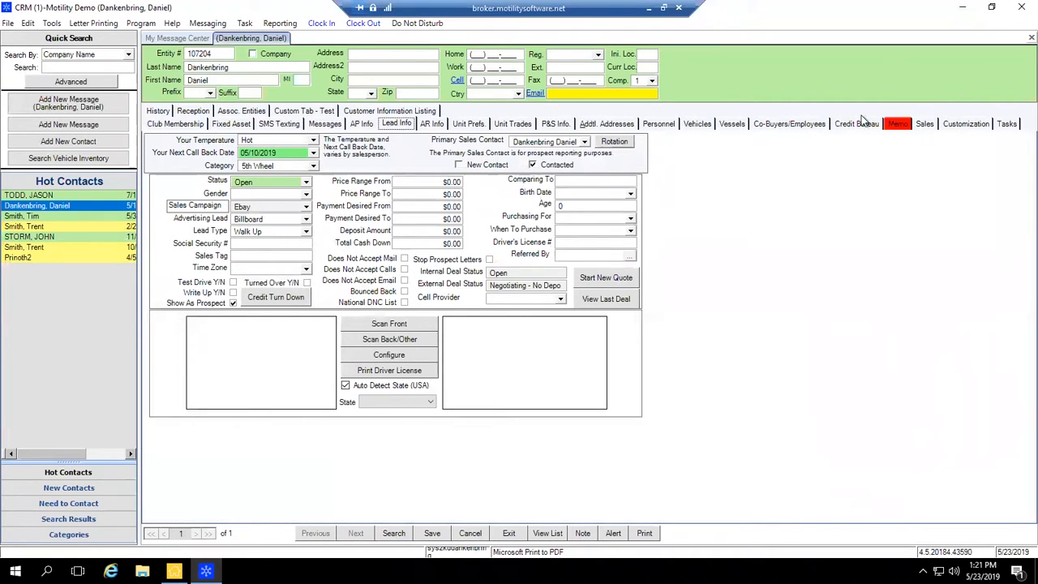
{"action": "left_click", "coordinate": [362, 111]}
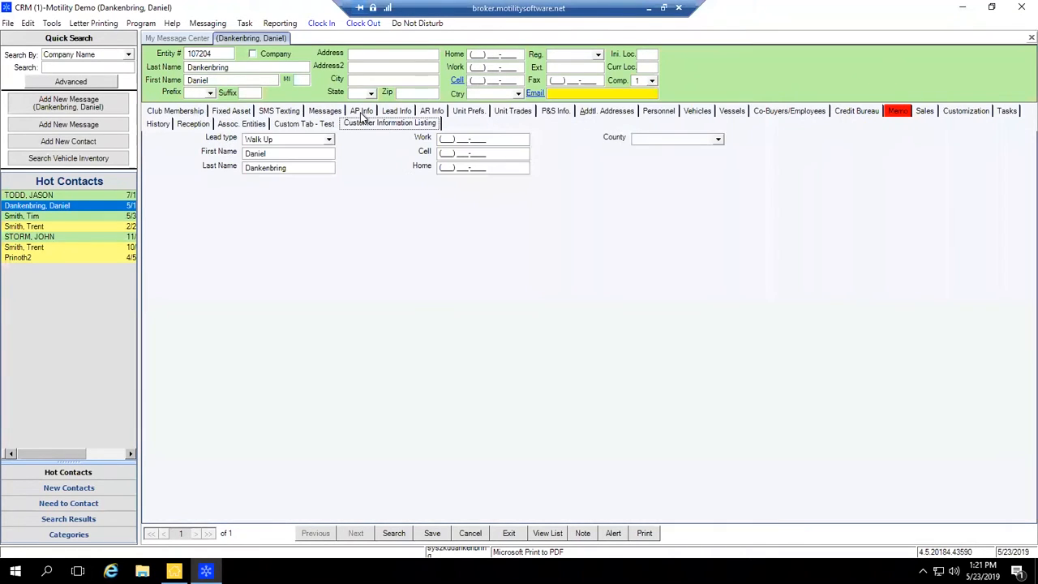
- Reopen the custom screen setup and load the Customer Information Listing preset
{"action": "left_click", "coordinate": [28, 24]}
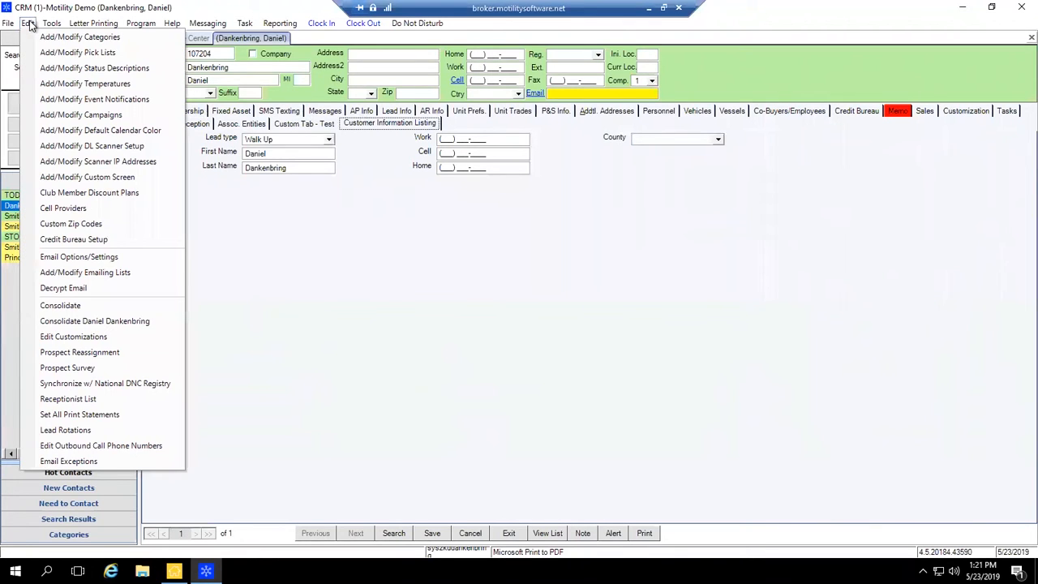
{"action": "left_click", "coordinate": [104, 180]}
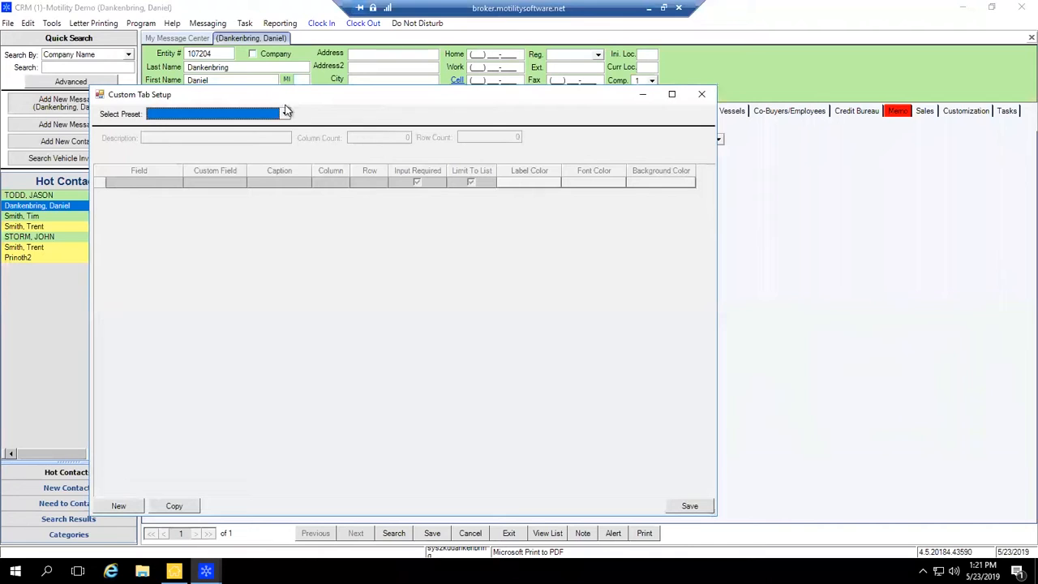
{"action": "left_click", "coordinate": [281, 117]}
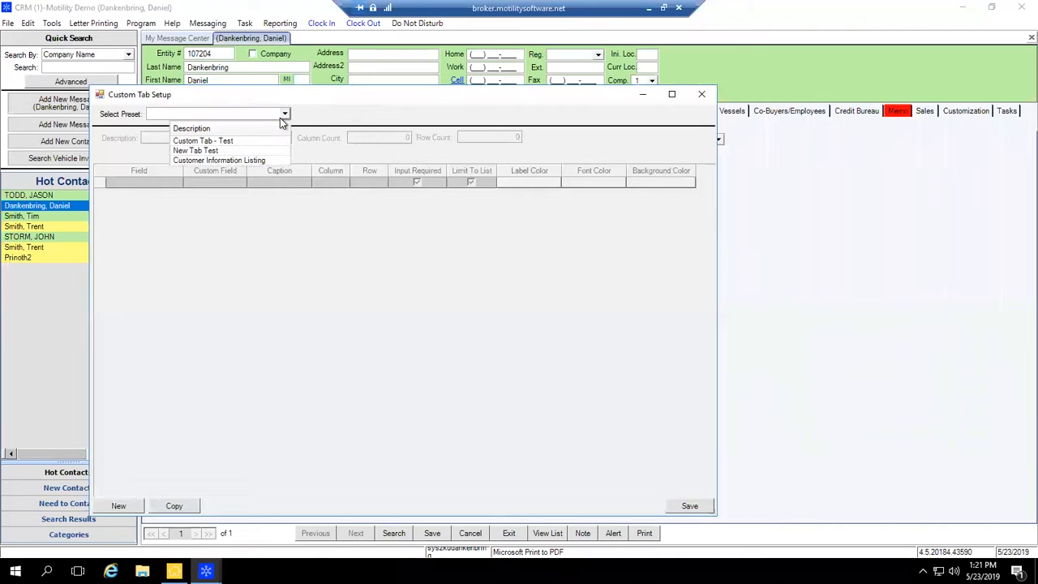
{"action": "left_click", "coordinate": [235, 160]}
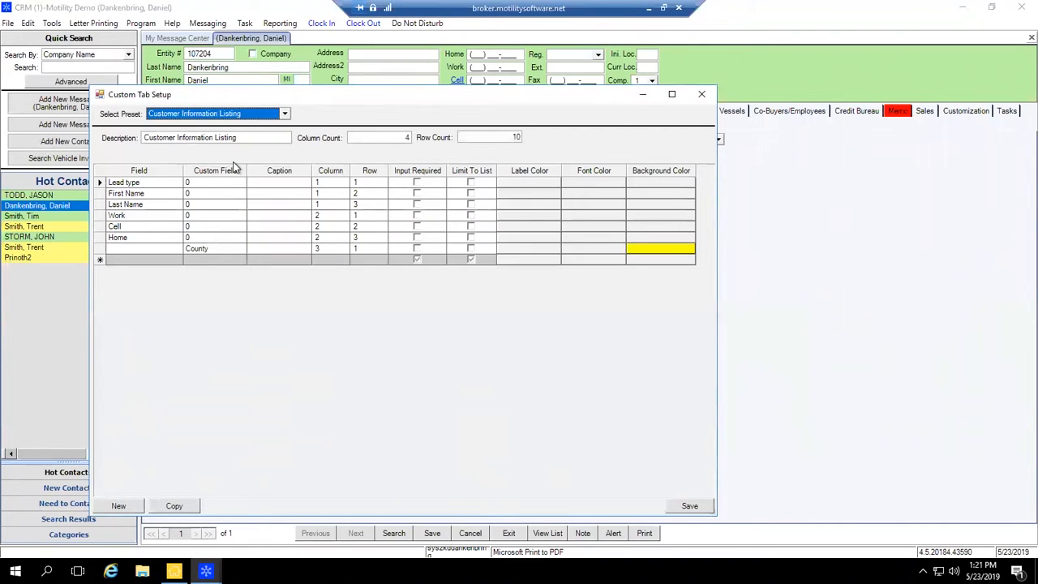
- Choose Show As Prospect as the field for a new row below County
{"action": "left_click", "coordinate": [174, 259]}
{"action": "scroll", "coordinate": [189, 304], "scroll_direction": "down", "scroll_amount": 3}
{"action": "scroll", "coordinate": [189, 303], "scroll_direction": "down", "scroll_amount": 12}
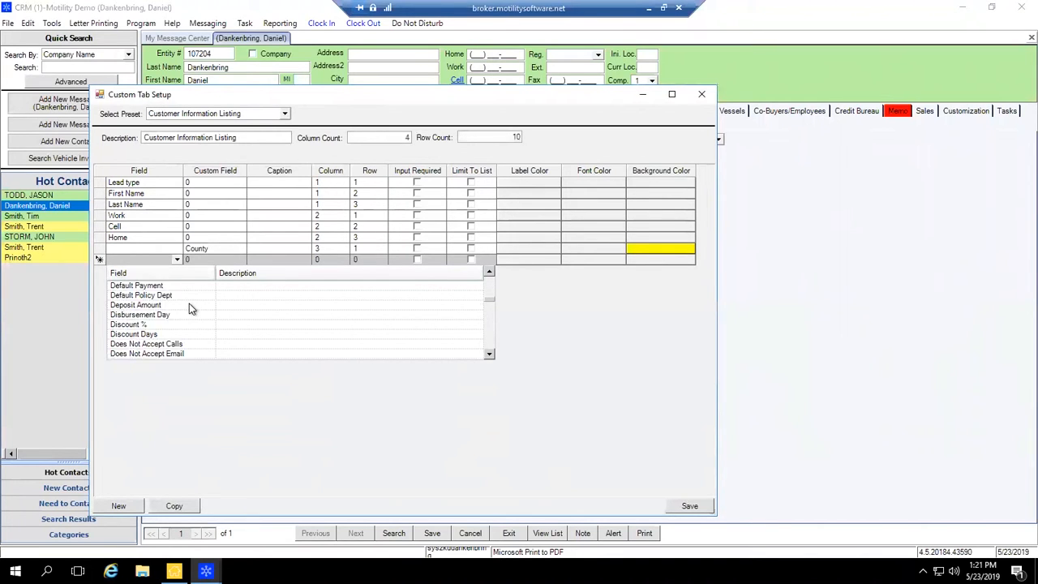
{"action": "scroll", "coordinate": [189, 303], "scroll_direction": "down", "scroll_amount": 12}
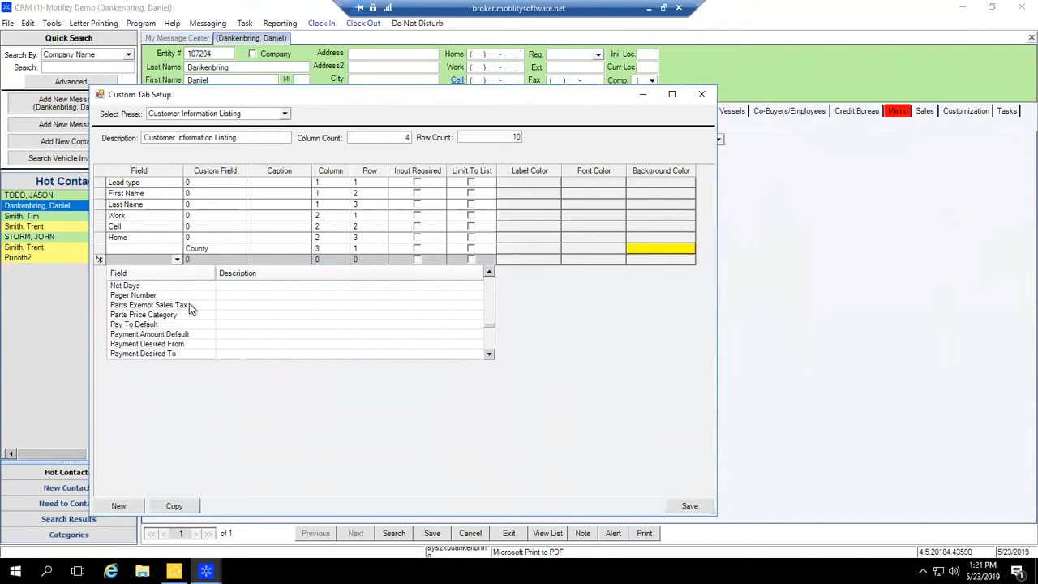
{"action": "scroll", "coordinate": [189, 303], "scroll_direction": "down", "scroll_amount": 4}
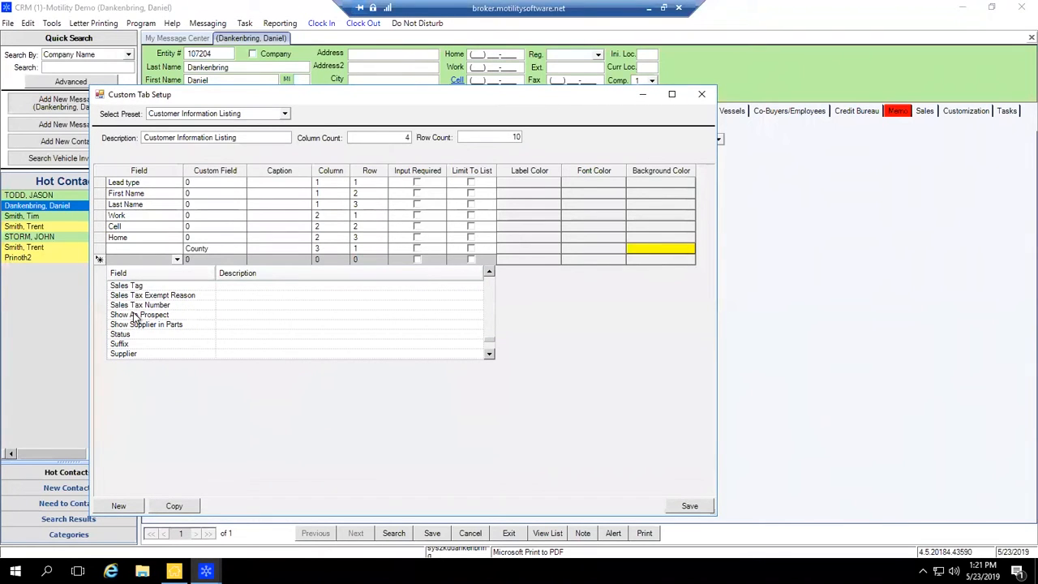
{"action": "left_click", "coordinate": [138, 314]}
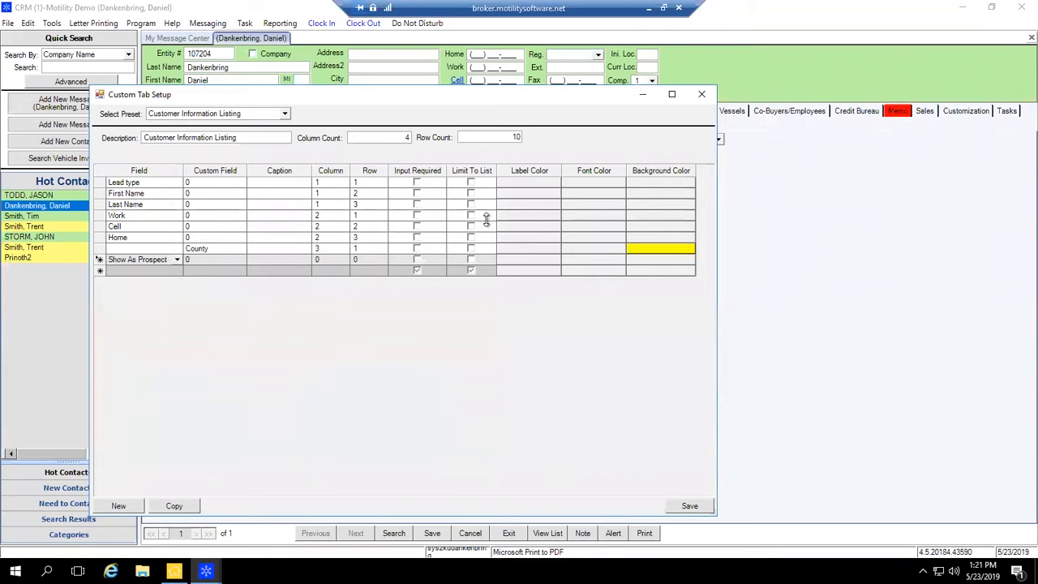
- Set the Show As Prospect row's label color to yellow
{"action": "left_click", "coordinate": [520, 261]}
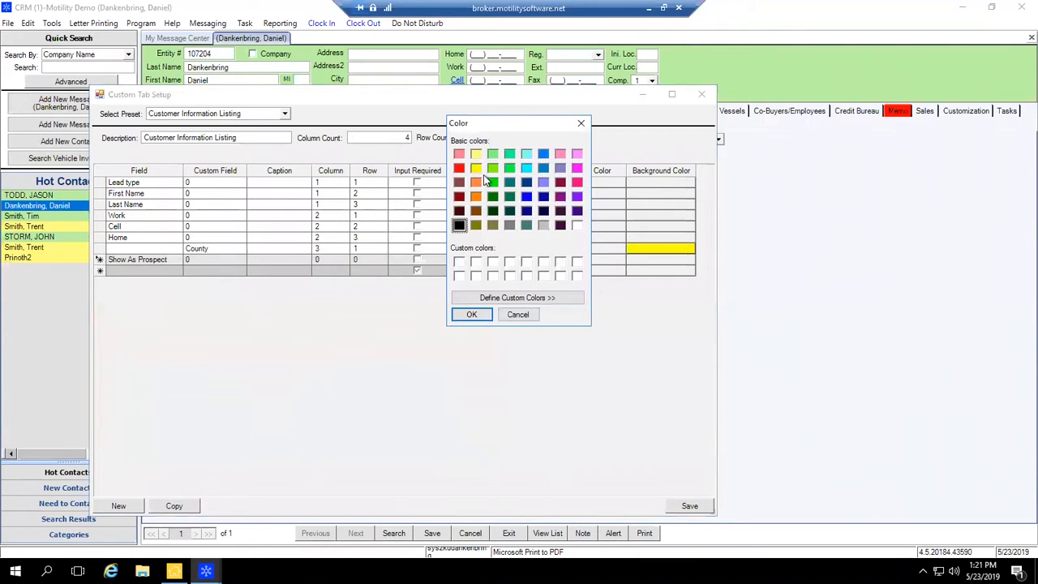
{"action": "left_click", "coordinate": [476, 168]}
{"action": "left_click", "coordinate": [473, 314]}
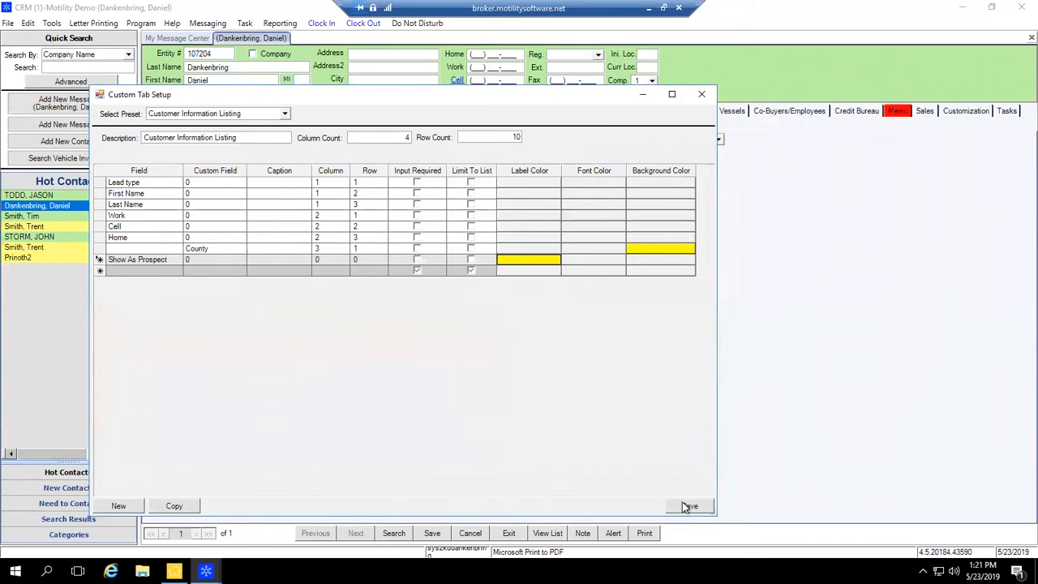
- Place the Show As Prospect field at column 4, row 1 and save the preset
{"action": "left_click", "coordinate": [328, 258]}
{"action": "type", "text": "4"}
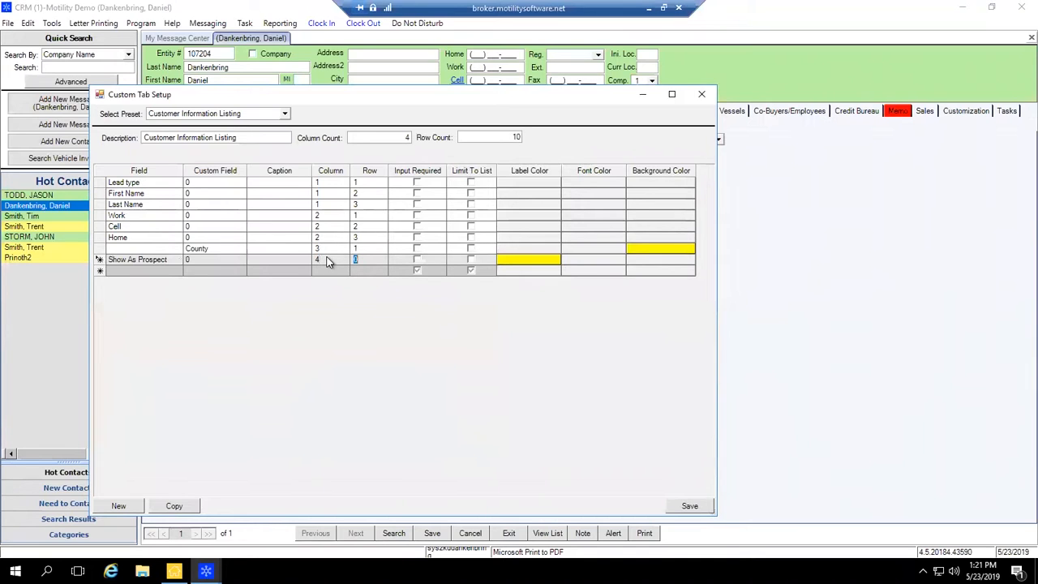
{"action": "type", "text": "1"}
{"action": "left_click", "coordinate": [688, 506]}
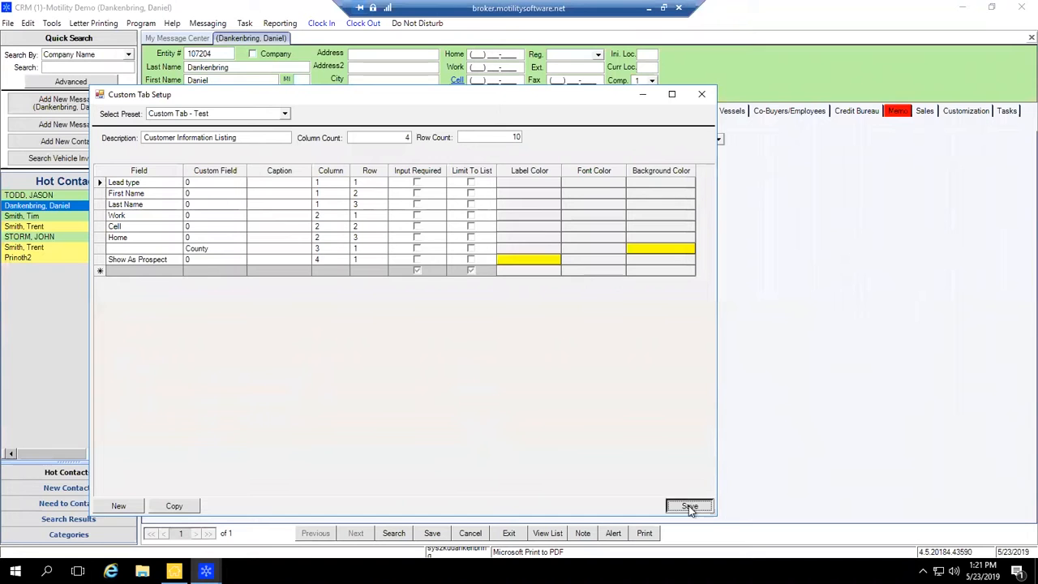
- Delete the Show As Prospect row from the Customer Information Listing setup
{"action": "left_click_drag", "start_coordinate": [543, 98], "coordinate": [636, 57]}
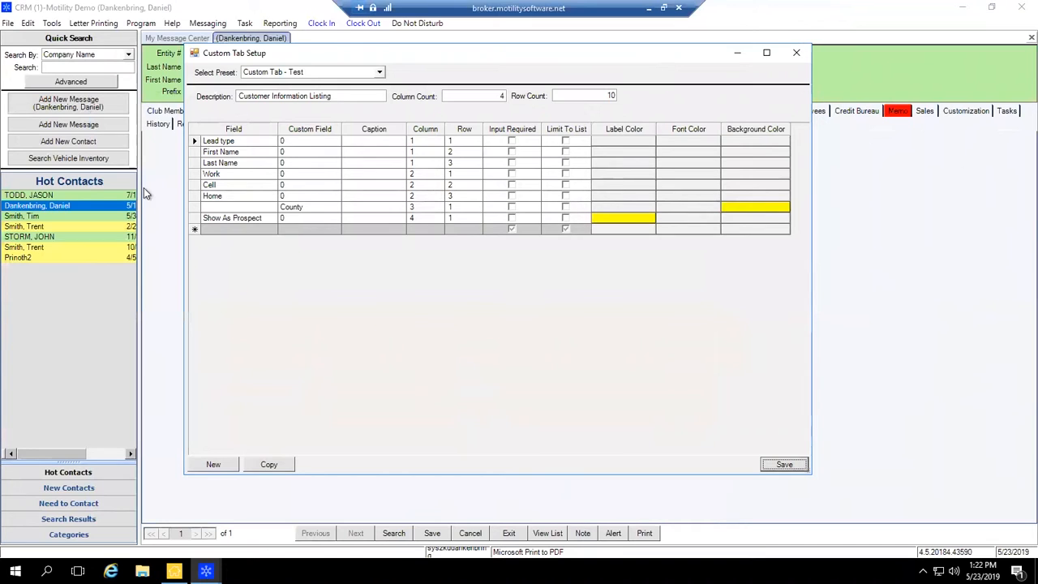
{"action": "left_click", "coordinate": [194, 218]}
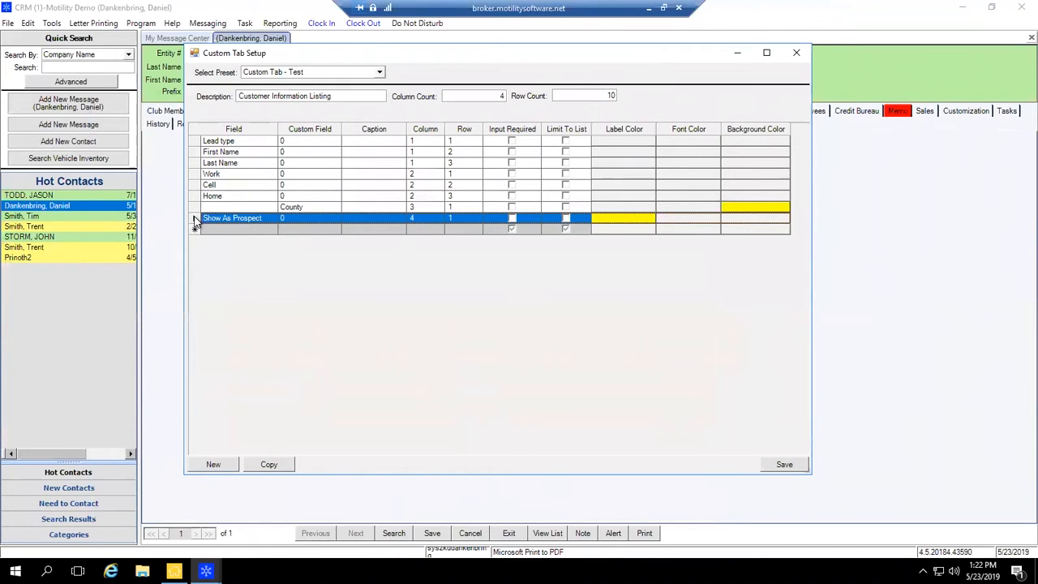
{"action": "key", "text": "Delete"}
{"action": "key", "text": "Return"}
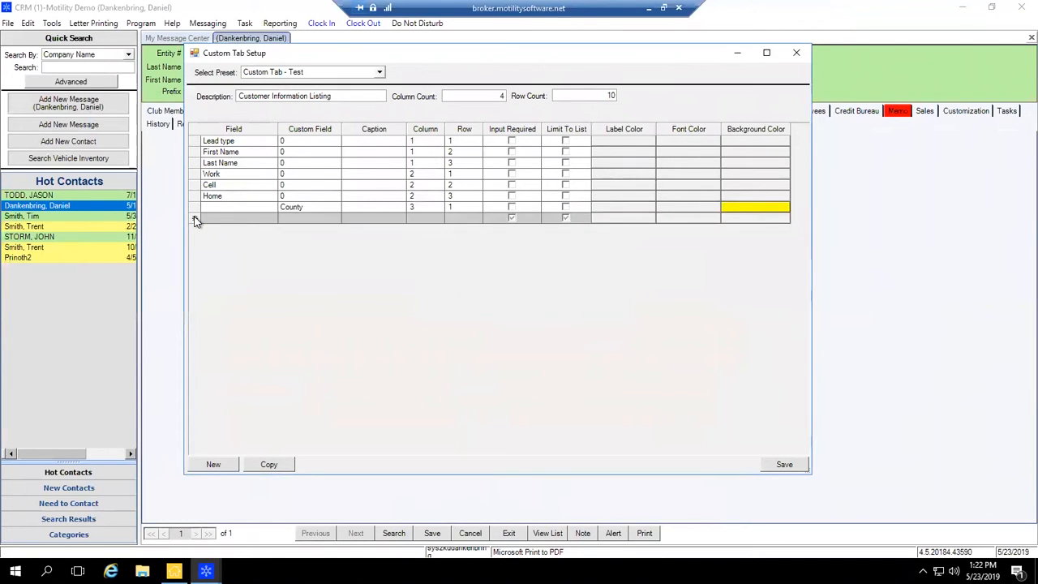
- Add the Show As Prospect field at column 4, row 1 without any colors, and save the custom tab setup
{"action": "left_click", "coordinate": [317, 218]}
{"action": "left_click", "coordinate": [335, 218]}
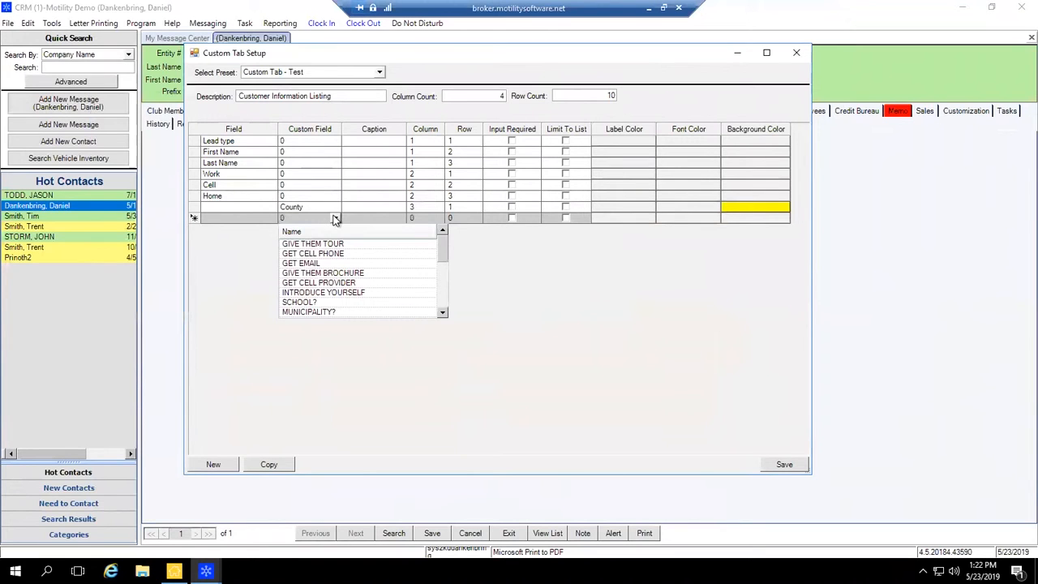
{"action": "scroll", "coordinate": [347, 262], "scroll_direction": "down", "scroll_amount": 3}
{"action": "left_click", "coordinate": [270, 219]}
{"action": "left_click", "coordinate": [272, 218]}
{"action": "scroll", "coordinate": [272, 284], "scroll_direction": "down", "scroll_amount": 1}
{"action": "scroll", "coordinate": [260, 280], "scroll_direction": "up", "scroll_amount": 1}
{"action": "left_click", "coordinate": [243, 273]}
{"action": "left_click", "coordinate": [792, 467]}
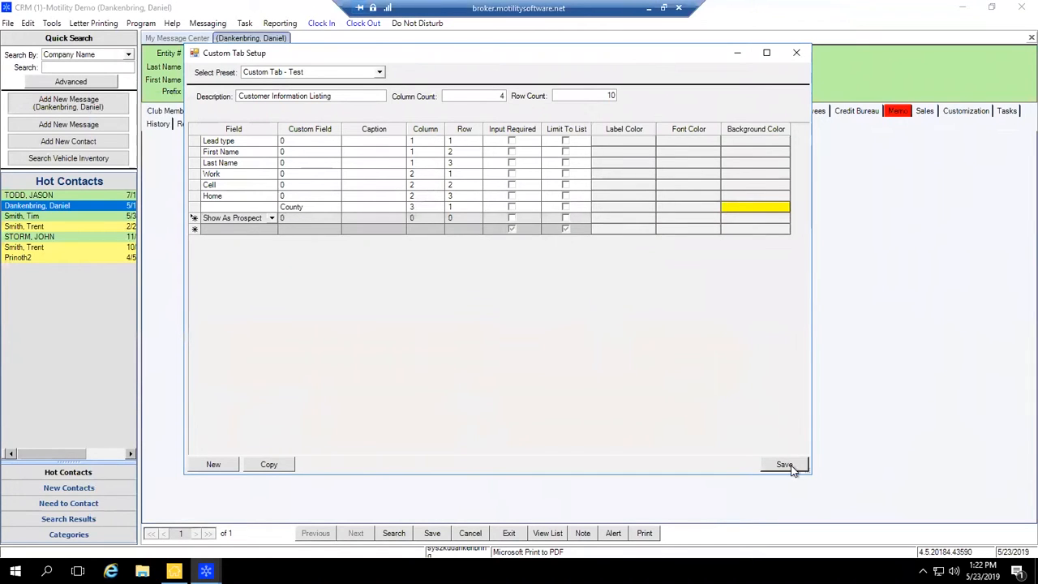
{"action": "double_click", "coordinate": [420, 215]}
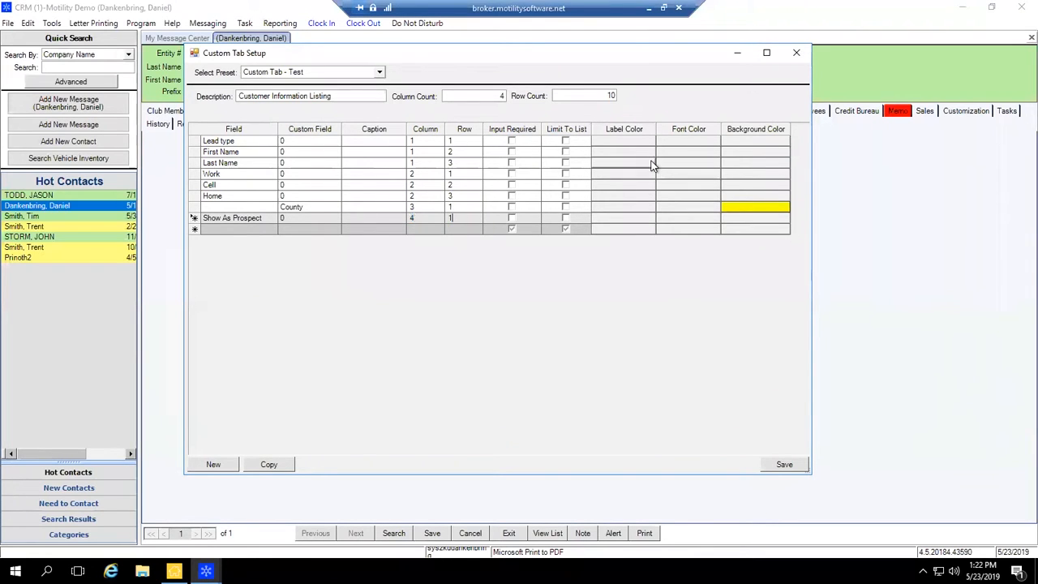
{"action": "left_click", "coordinate": [785, 468]}
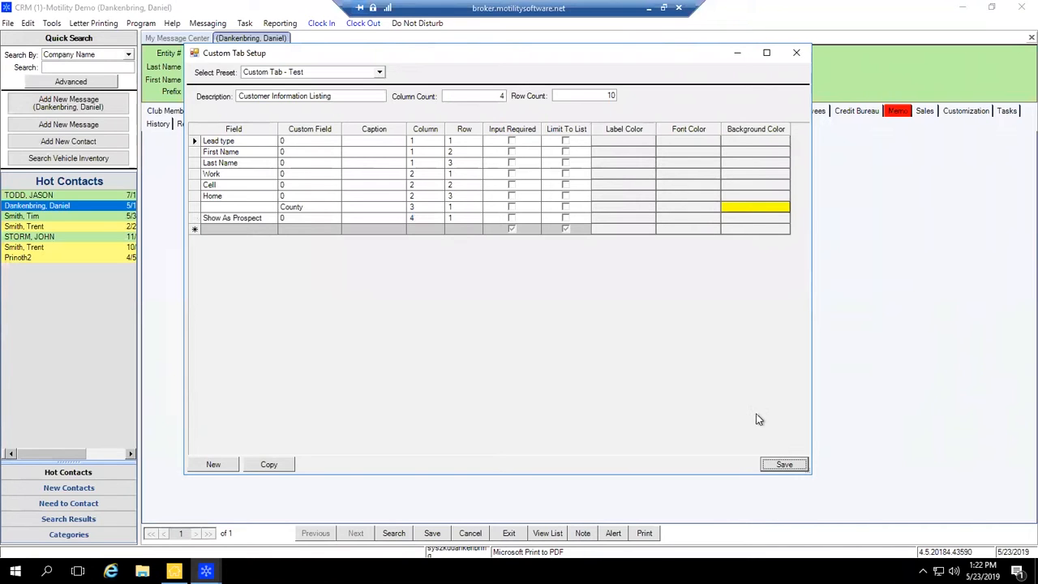
- Close the custom tab setup and review the contact's Sales, Reception, Lead Info and Customer Information Listing tabs
{"action": "left_click", "coordinate": [795, 54]}
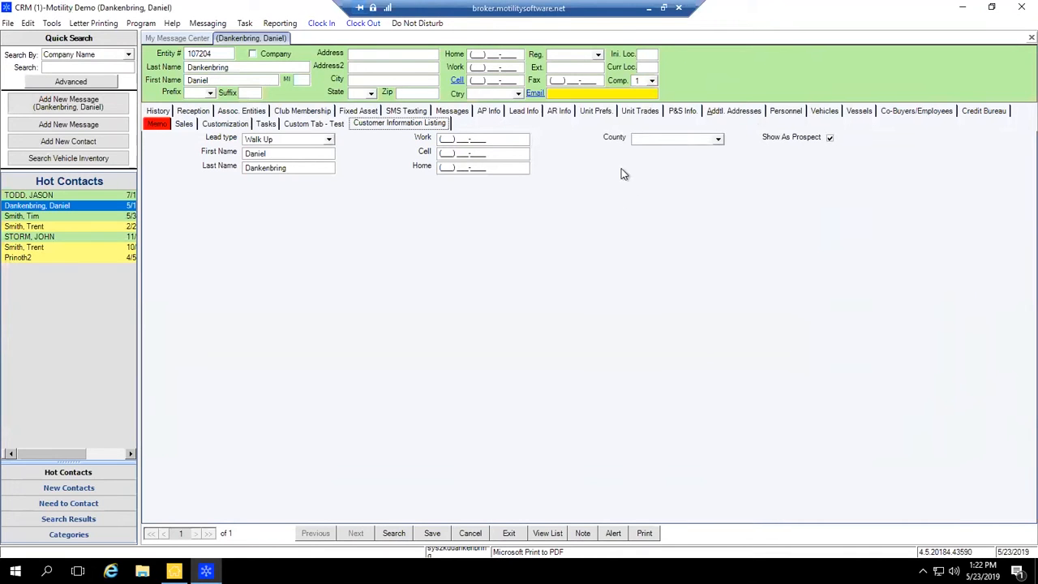
{"action": "left_click", "coordinate": [229, 124]}
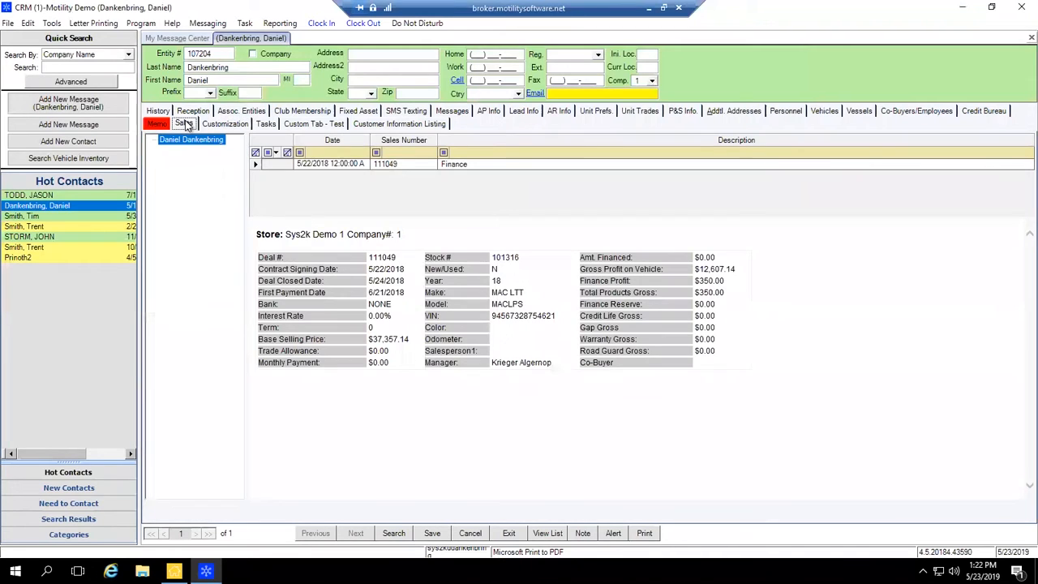
{"action": "left_click", "coordinate": [186, 124]}
{"action": "left_click", "coordinate": [230, 111]}
{"action": "left_click", "coordinate": [195, 123]}
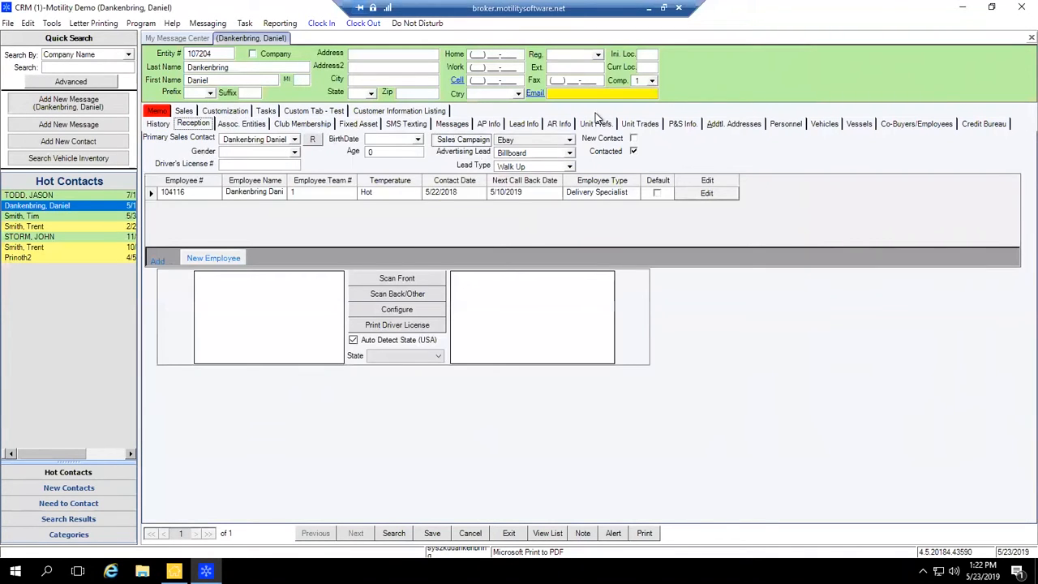
{"action": "left_click", "coordinate": [524, 126]}
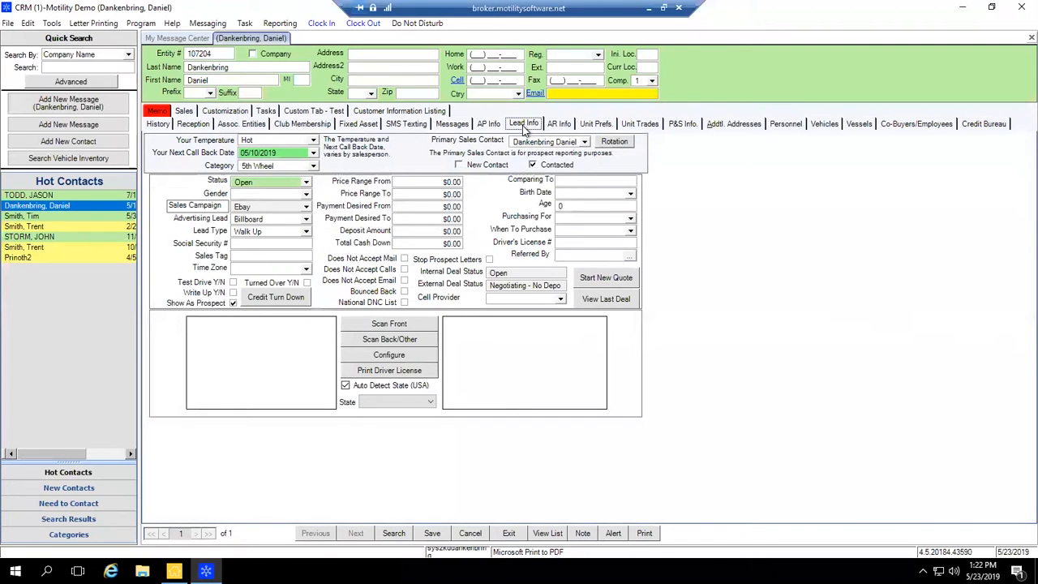
{"action": "left_click", "coordinate": [433, 111]}
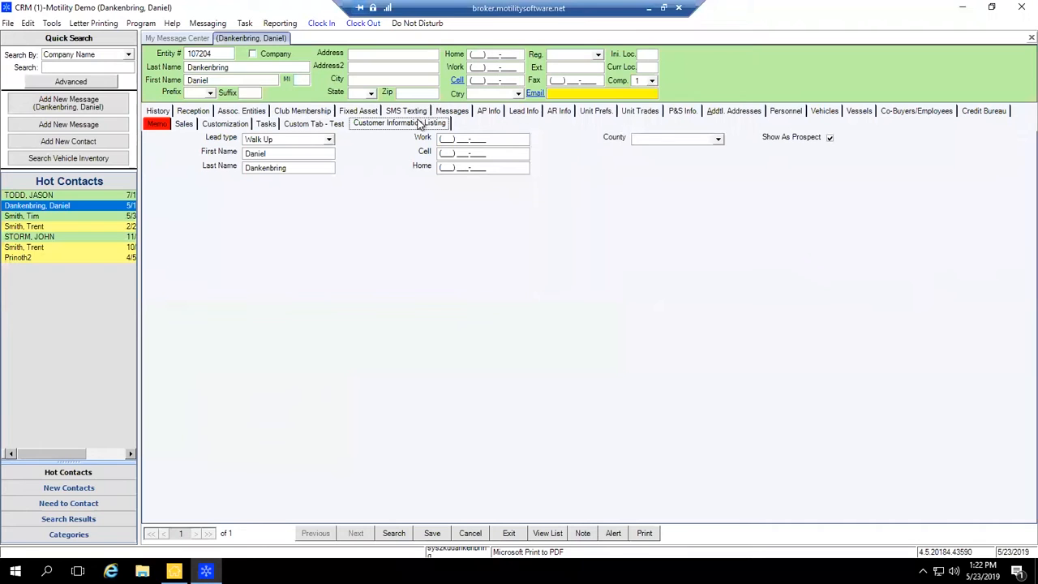
- Reopen the custom screen setup, examine the Customer Information Listing and Custom Tab - Test presets, and close it without changes
{"action": "left_click", "coordinate": [29, 24]}
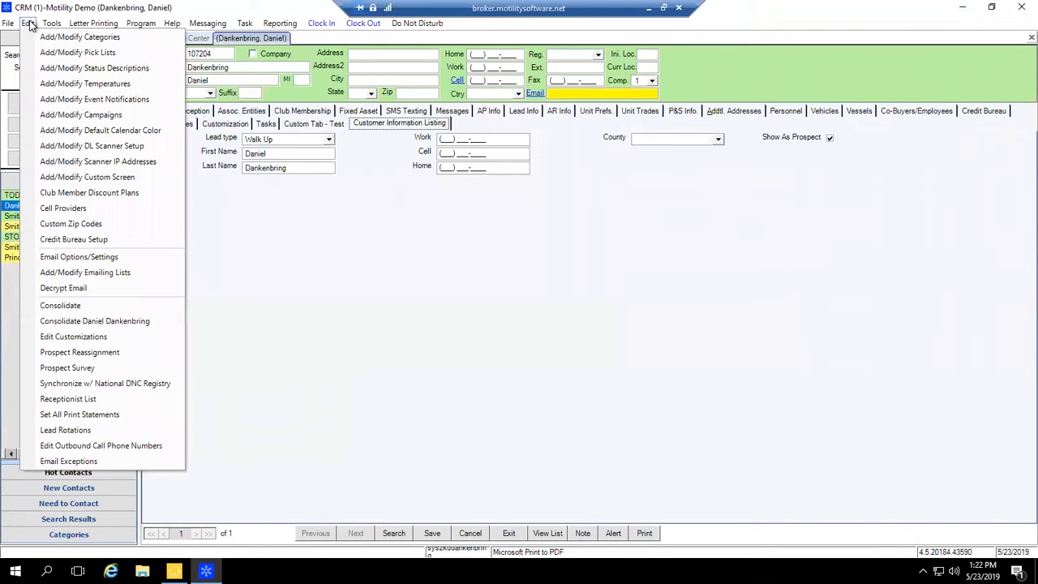
{"action": "left_click", "coordinate": [96, 179]}
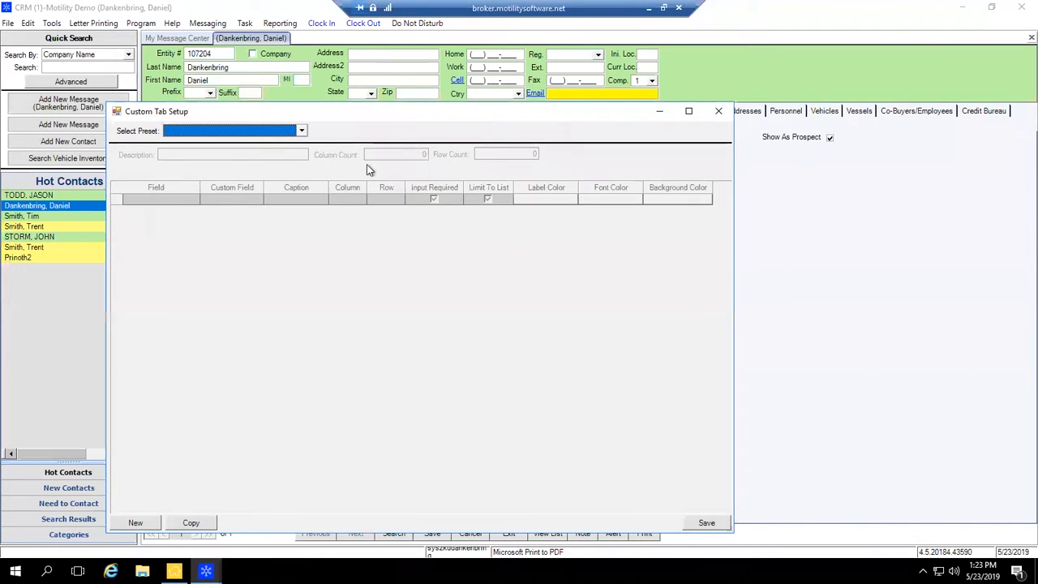
{"action": "left_click", "coordinate": [301, 132]}
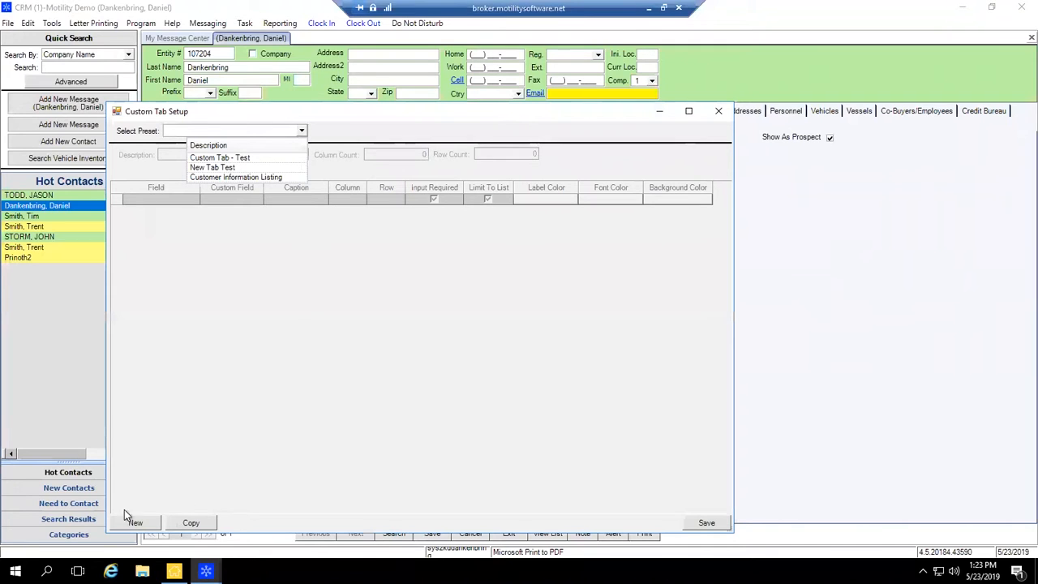
{"action": "left_click", "coordinate": [235, 177]}
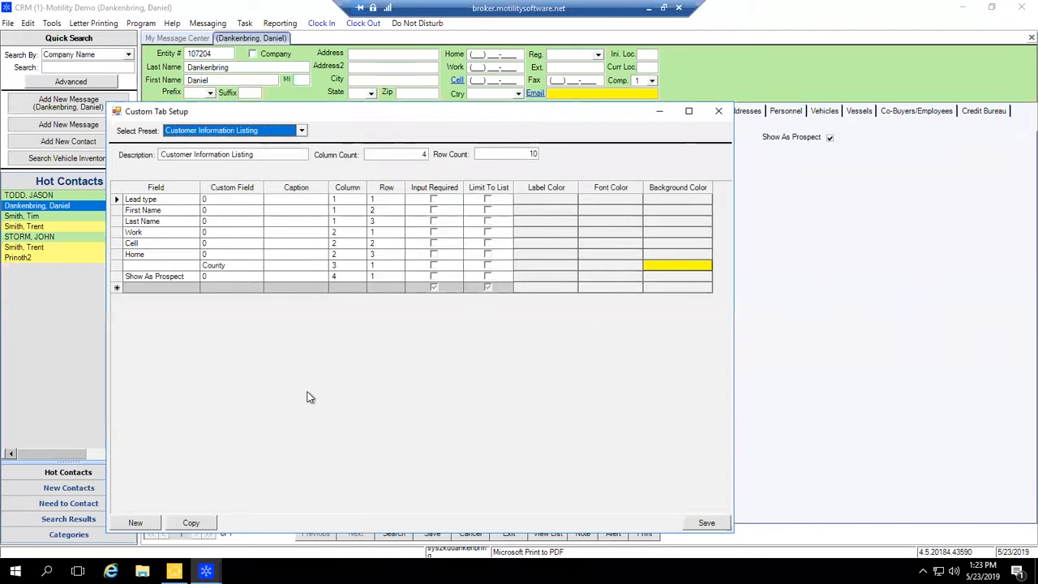
{"action": "left_click_drag", "start_coordinate": [586, 114], "coordinate": [620, 187]}
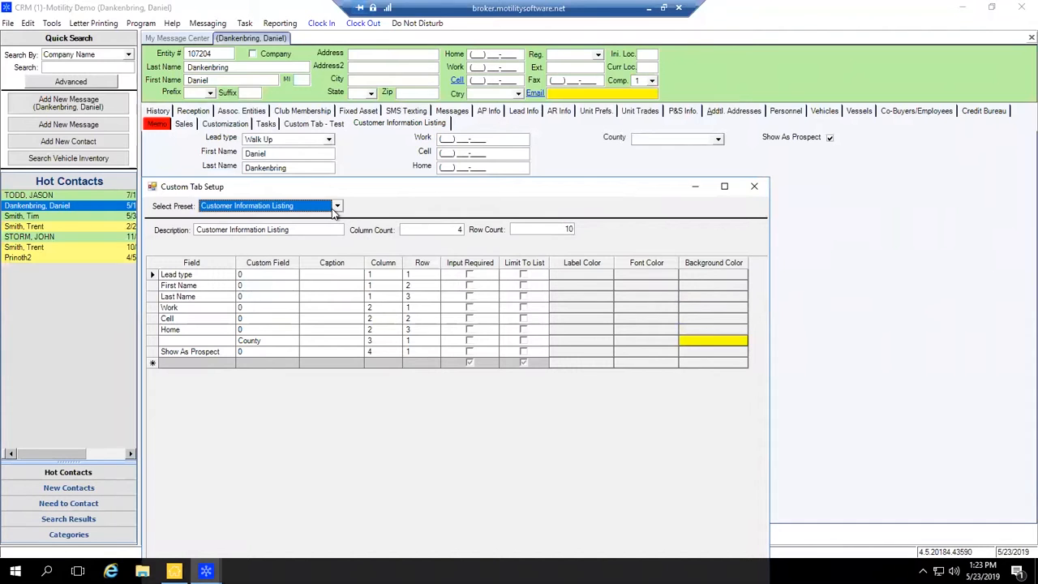
{"action": "left_click", "coordinate": [332, 209]}
{"action": "left_click", "coordinate": [274, 233]}
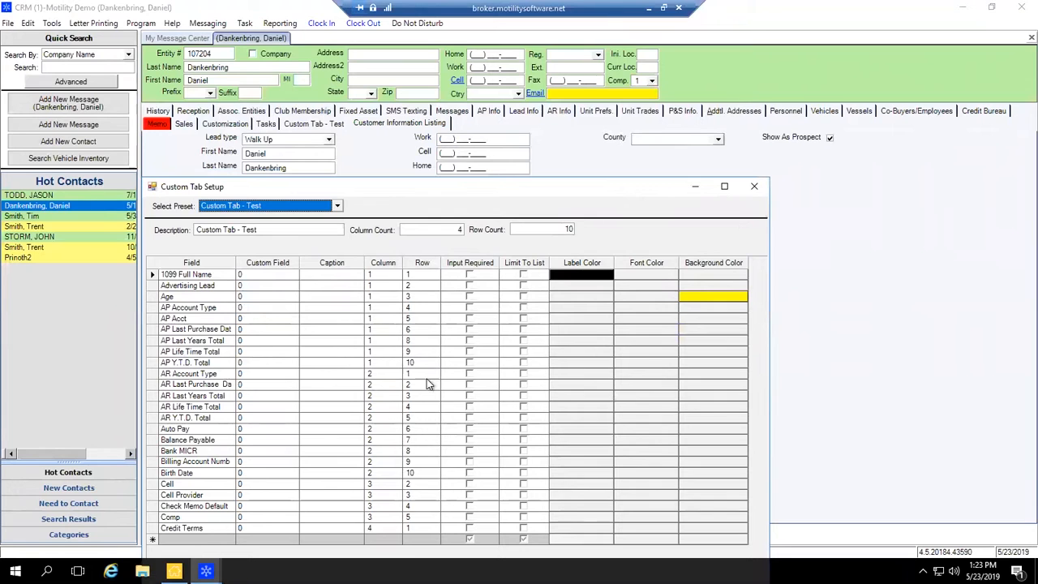
{"action": "left_click", "coordinate": [754, 189]}
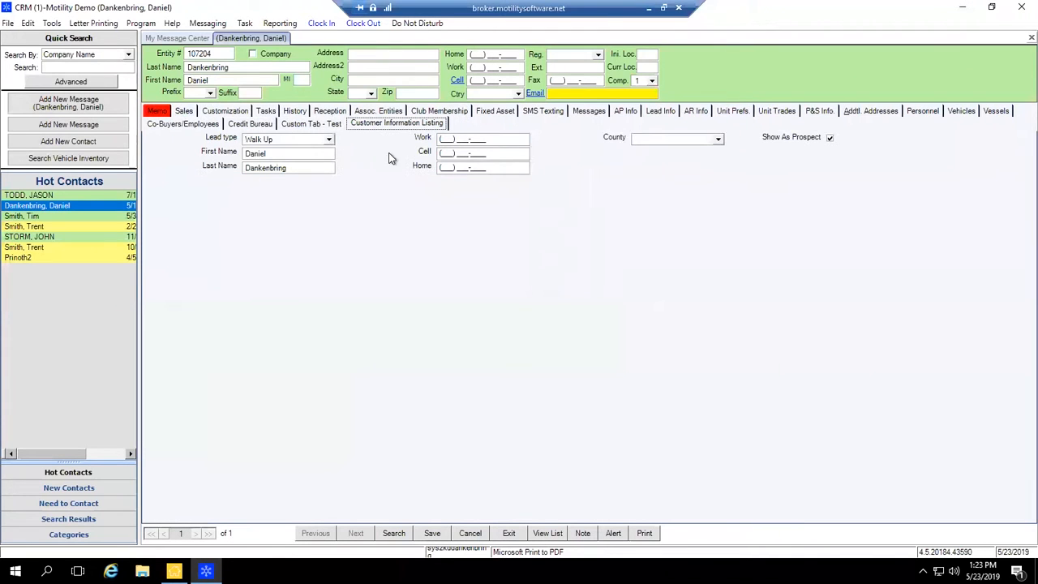
- Compare the Custom Tab - Test and Customer Information Listing tabs on the contact record
{"action": "left_click", "coordinate": [315, 130]}
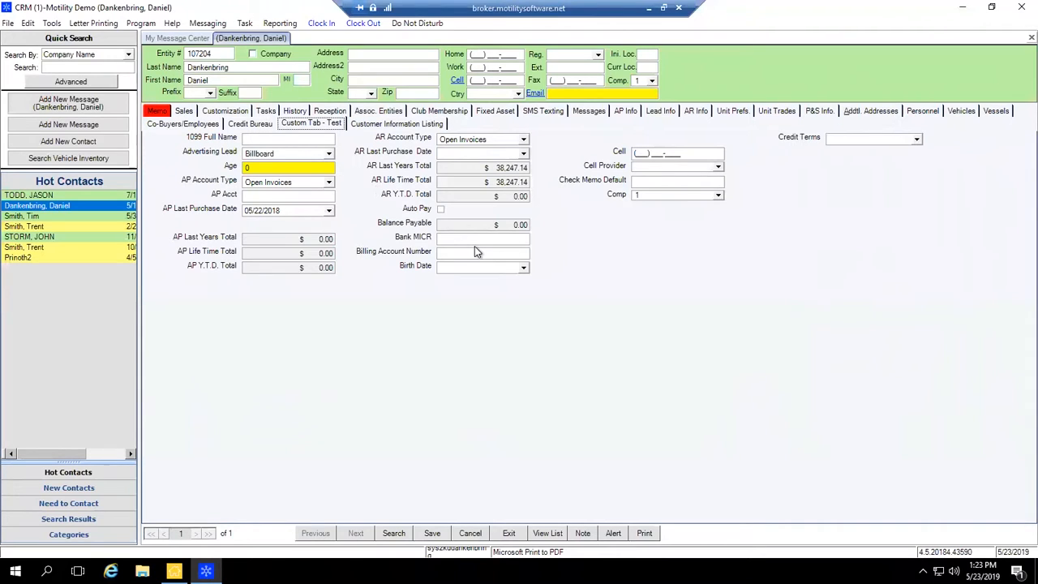
{"action": "left_click", "coordinate": [380, 127]}
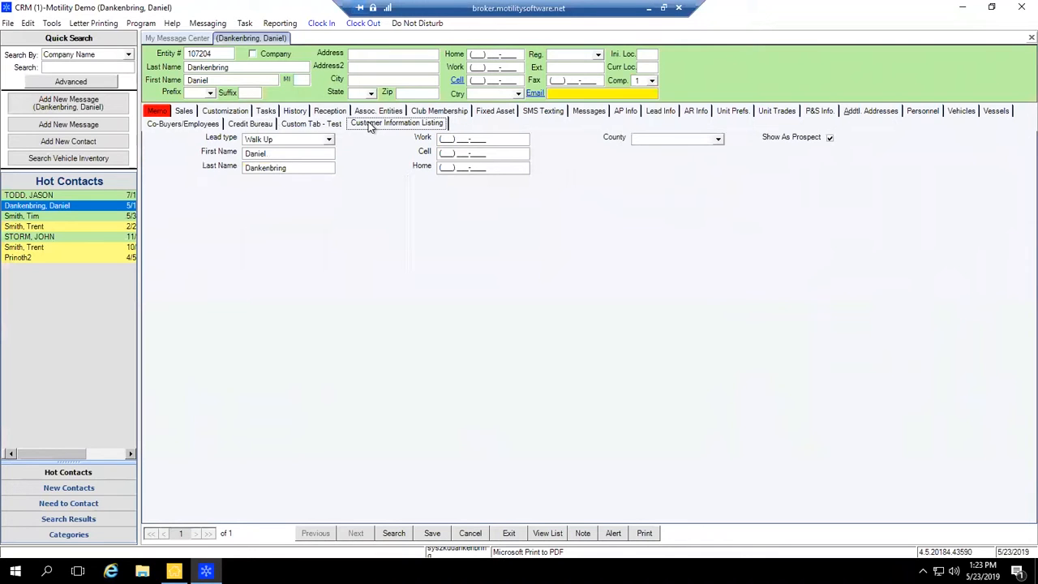
{"action": "left_click", "coordinate": [332, 130]}
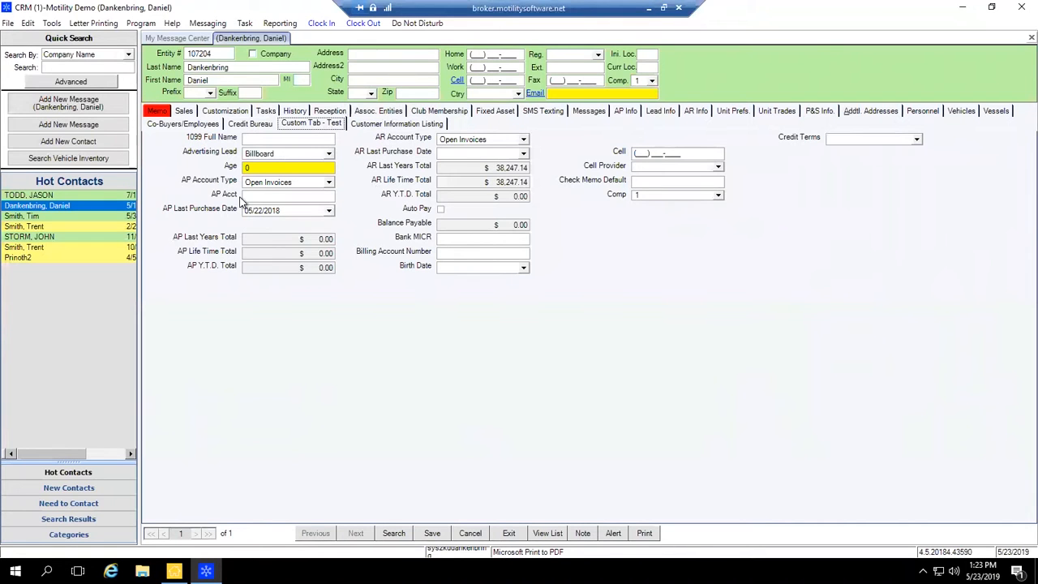
- Switch to the Infinity Main Menu, open Security Management for A-Training Demo 1, and show the Admin user's CRM permissions
{"action": "left_click", "coordinate": [173, 571]}
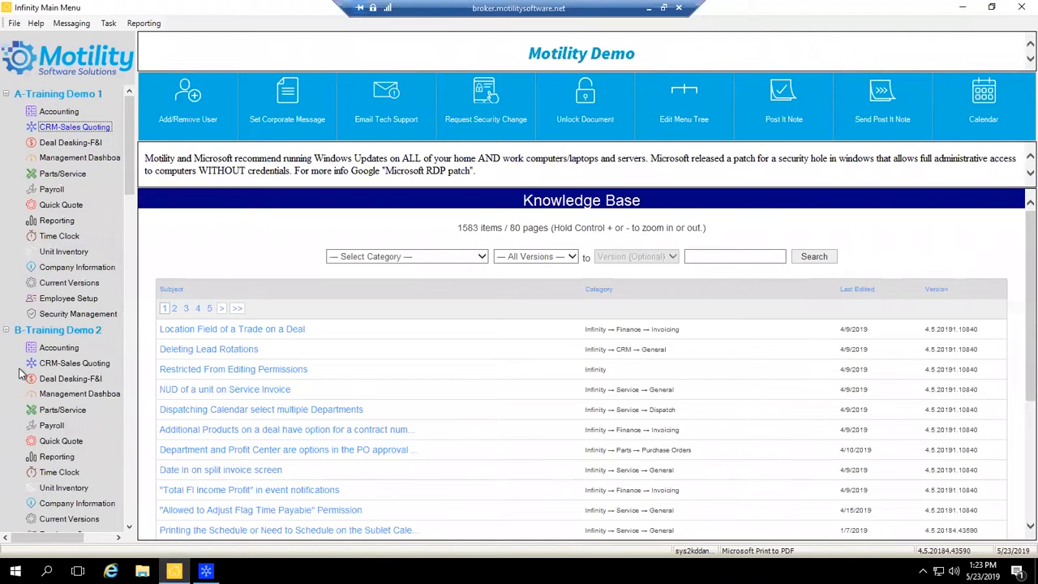
{"action": "double_click", "coordinate": [75, 315]}
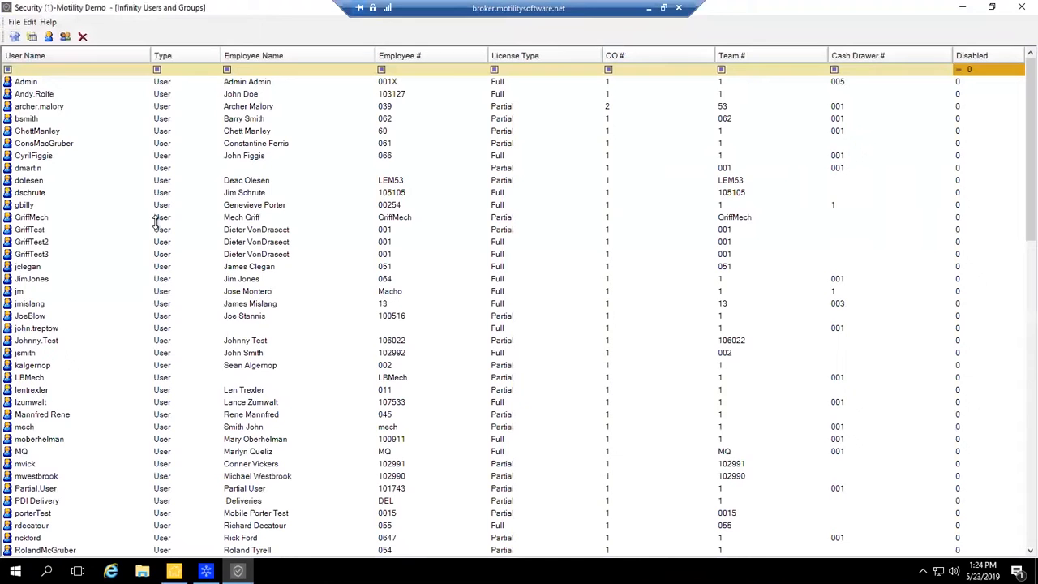
{"action": "double_click", "coordinate": [32, 82]}
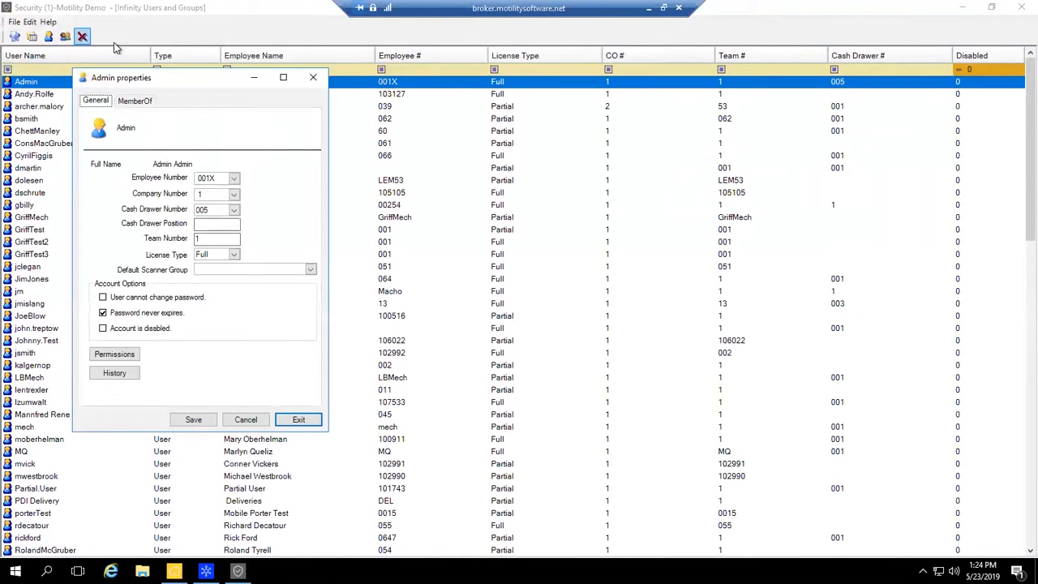
{"action": "left_click_drag", "start_coordinate": [178, 77], "coordinate": [236, 70]}
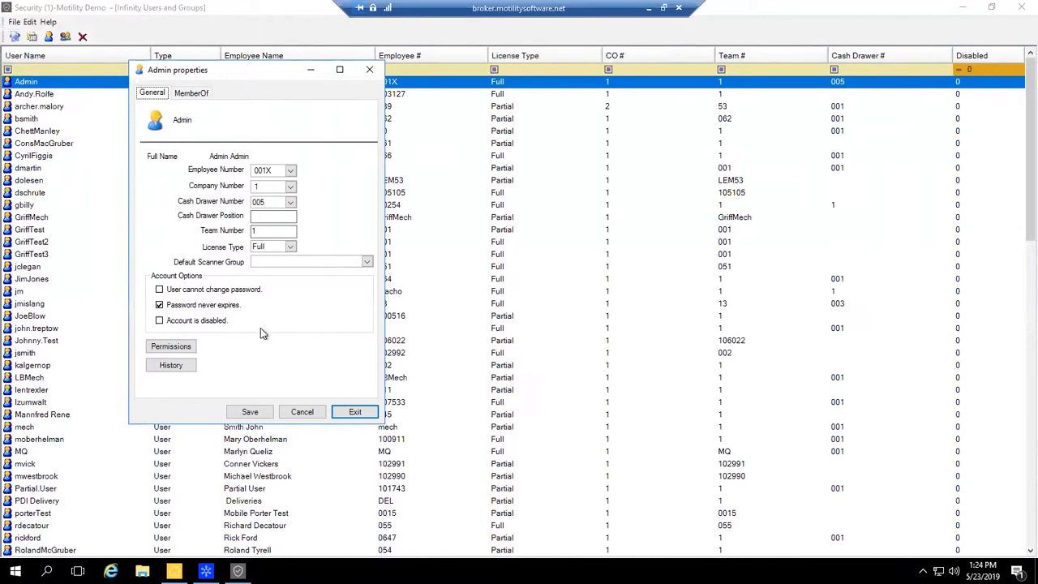
{"action": "left_click", "coordinate": [170, 347]}
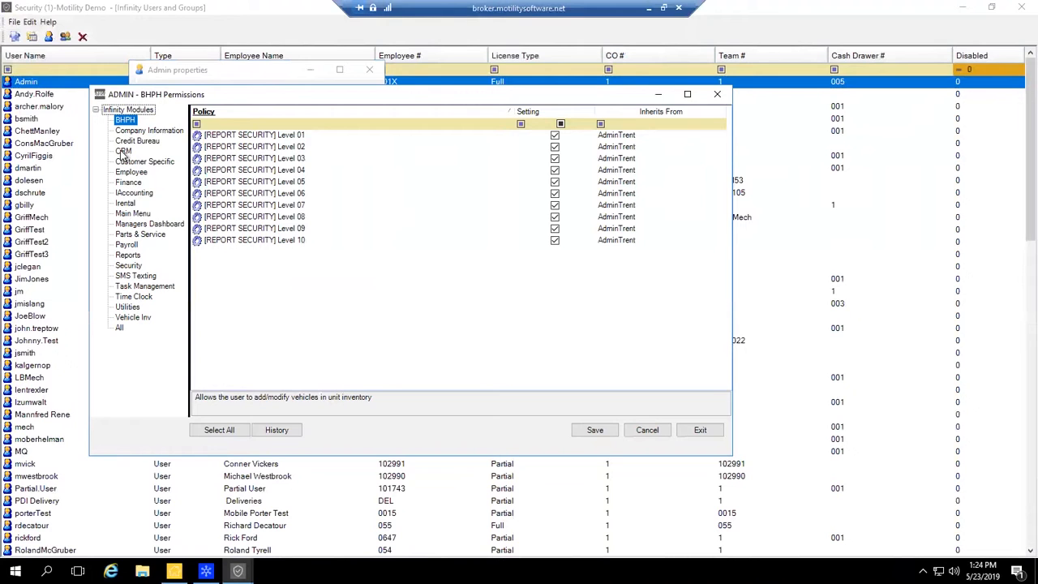
{"action": "left_click", "coordinate": [122, 151]}
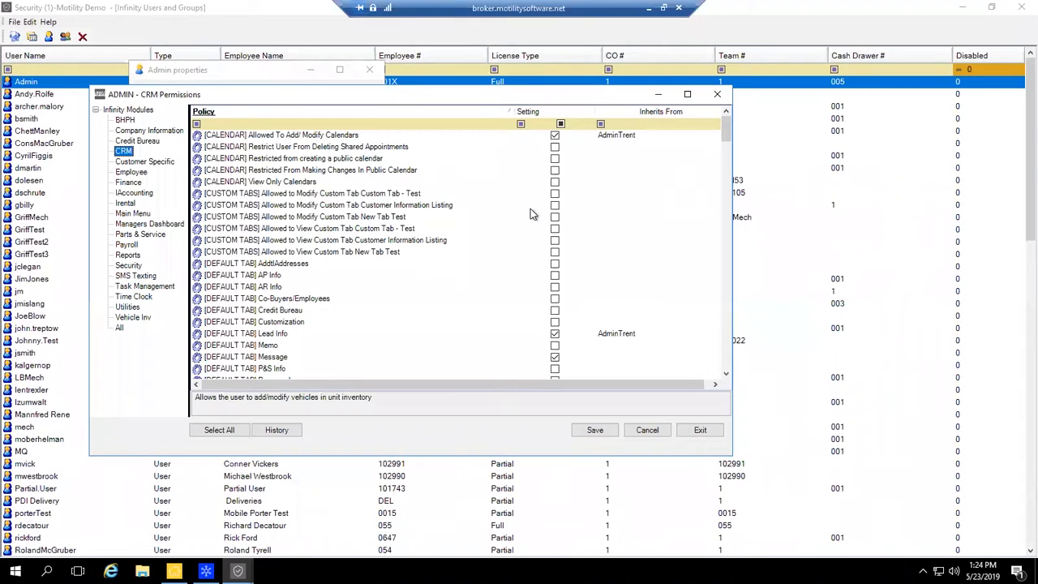
- Try allowing Admin to modify and view only the Customer Information Listing custom tab, and exit the permissions without saving
{"action": "left_click", "coordinate": [554, 193]}
{"action": "left_click", "coordinate": [555, 206]}
{"action": "left_click", "coordinate": [554, 206]}
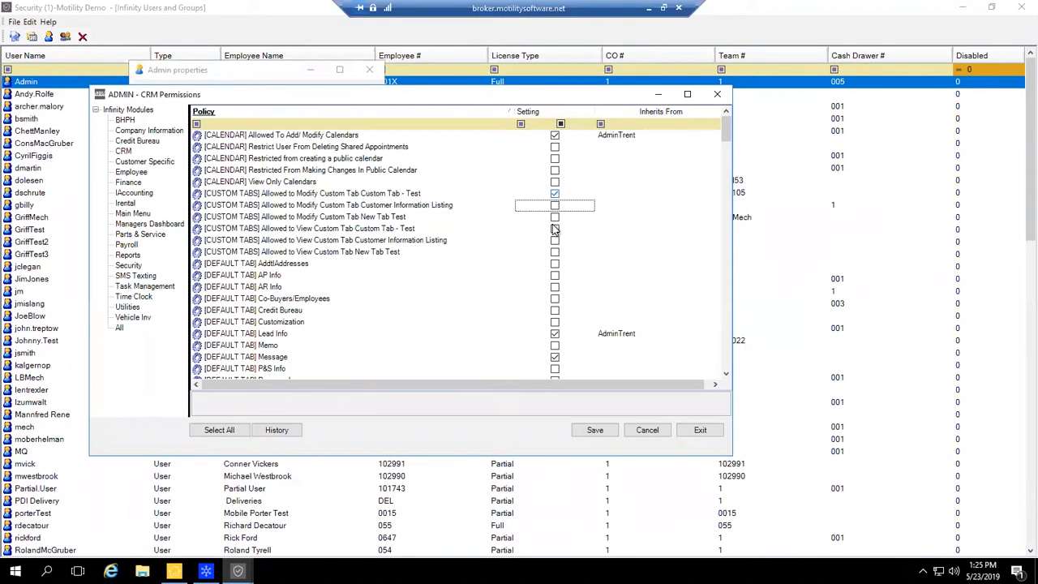
{"action": "left_click", "coordinate": [552, 206]}
{"action": "left_click", "coordinate": [554, 205]}
{"action": "left_click", "coordinate": [555, 193]}
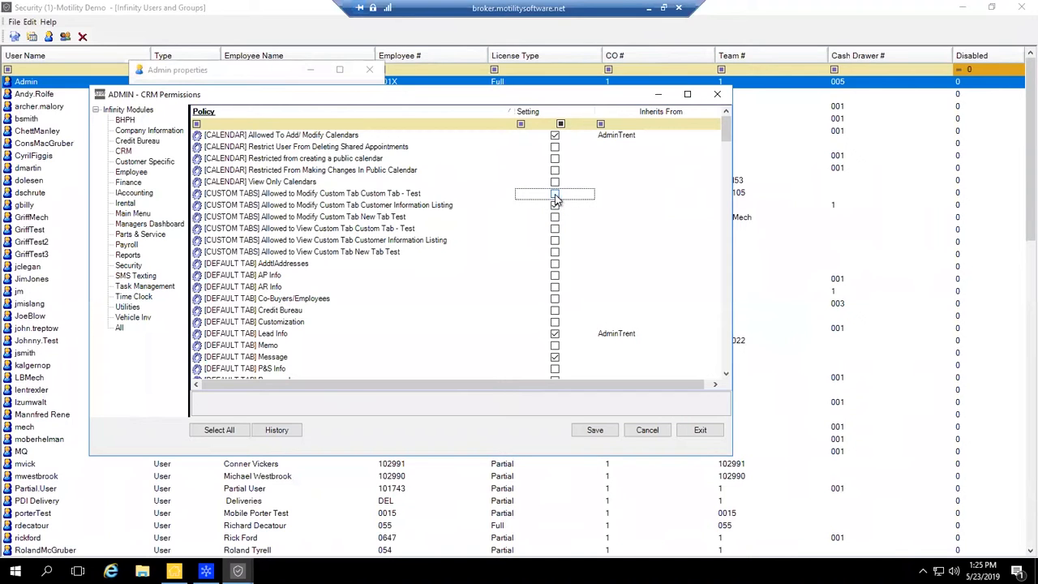
{"action": "left_click", "coordinate": [554, 240]}
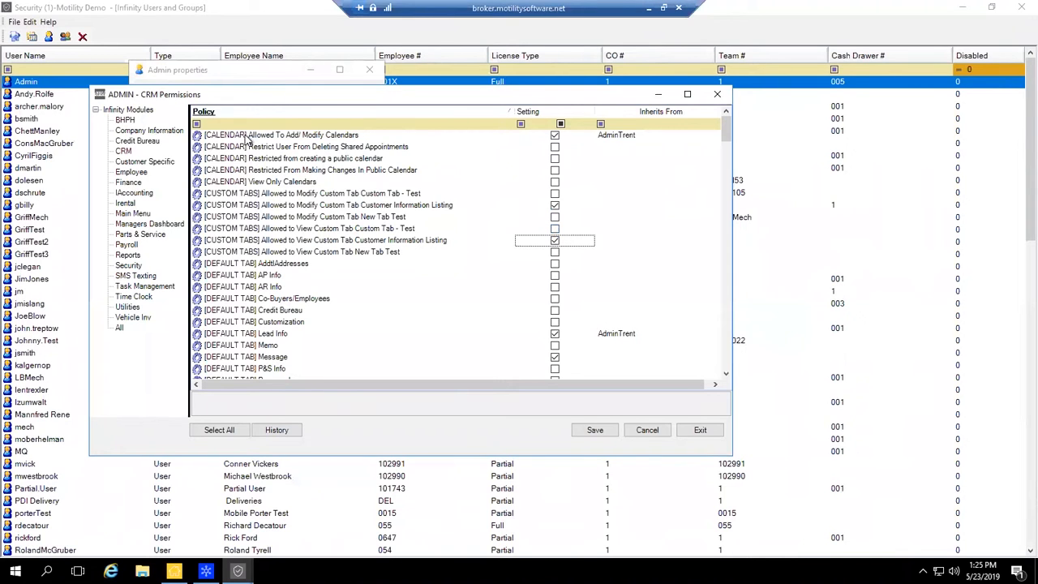
{"action": "left_click", "coordinate": [554, 357]}
{"action": "left_click", "coordinate": [699, 429]}
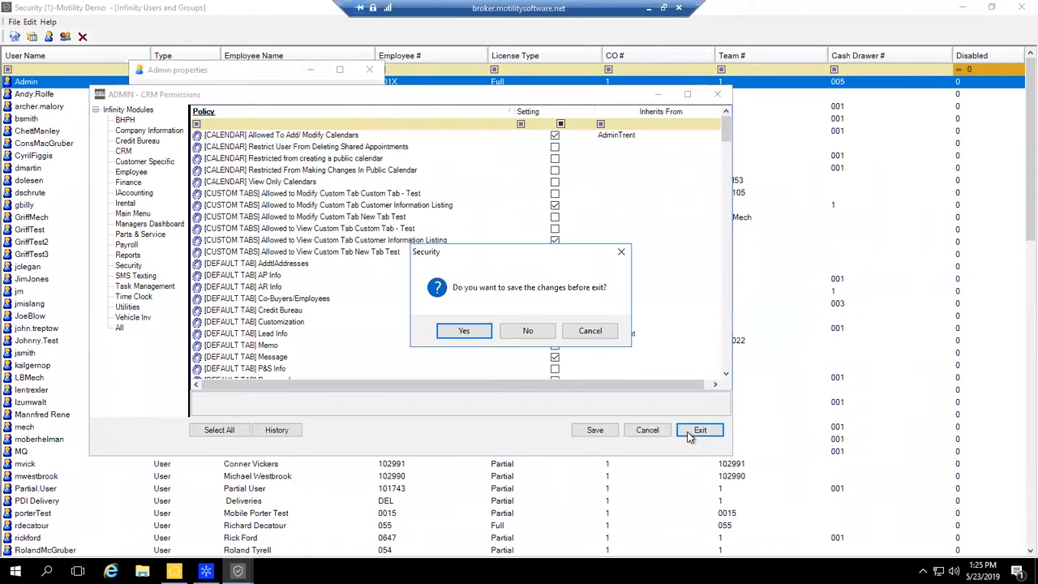
{"action": "left_click", "coordinate": [512, 328]}
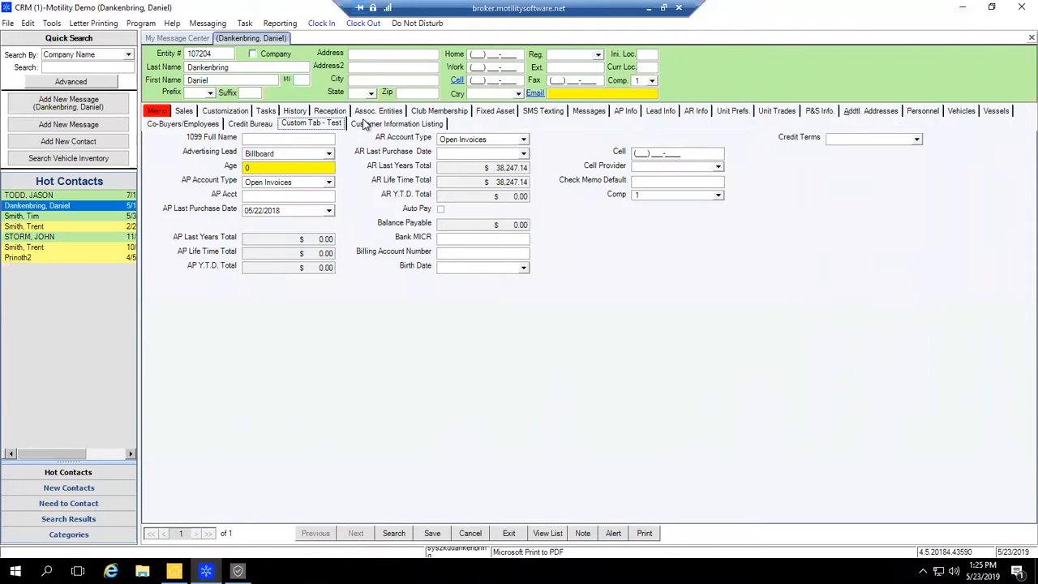
- Review the Customization fields and the Customer Information Listing tab on the contact record in CRM
{"action": "left_click", "coordinate": [241, 114]}
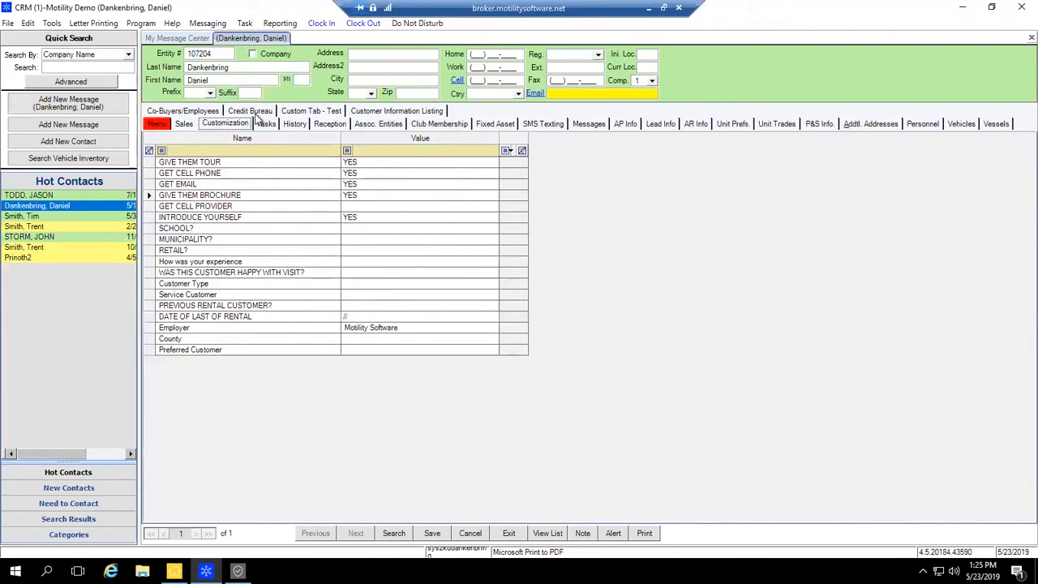
{"action": "left_click", "coordinate": [402, 111]}
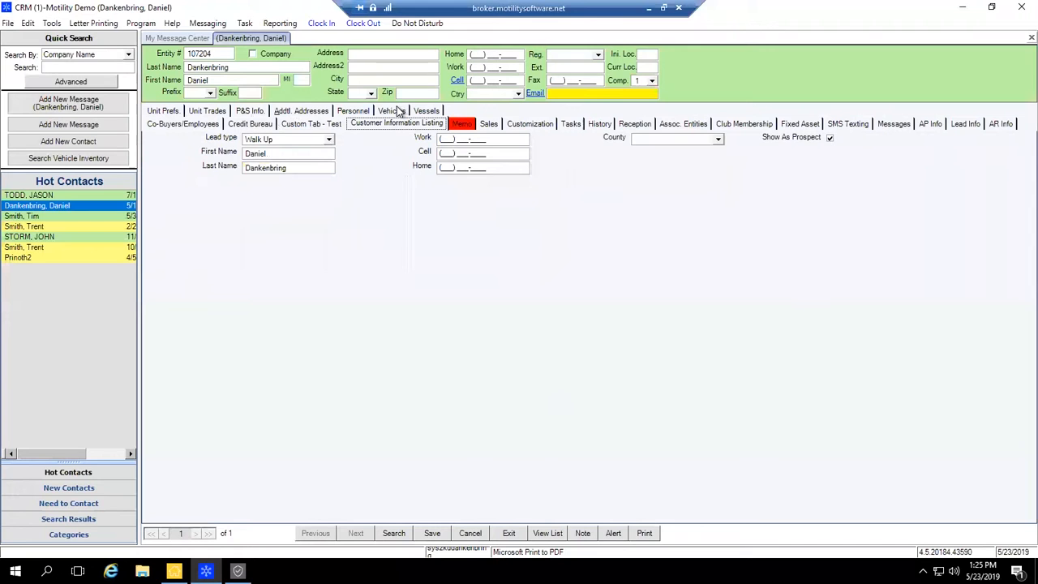
{"action": "left_click", "coordinate": [28, 23]}
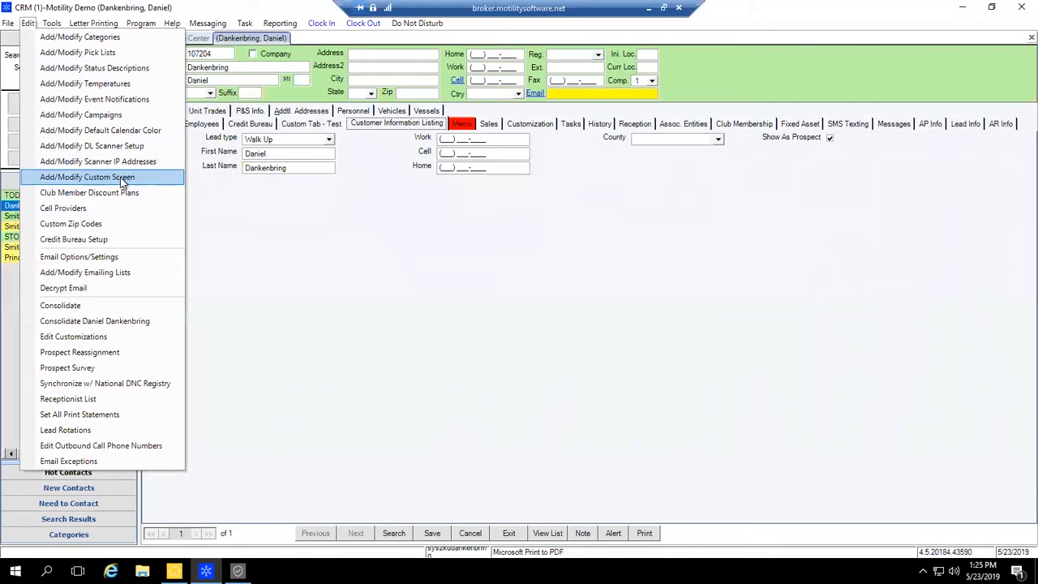
{"action": "left_click", "coordinate": [403, 182]}
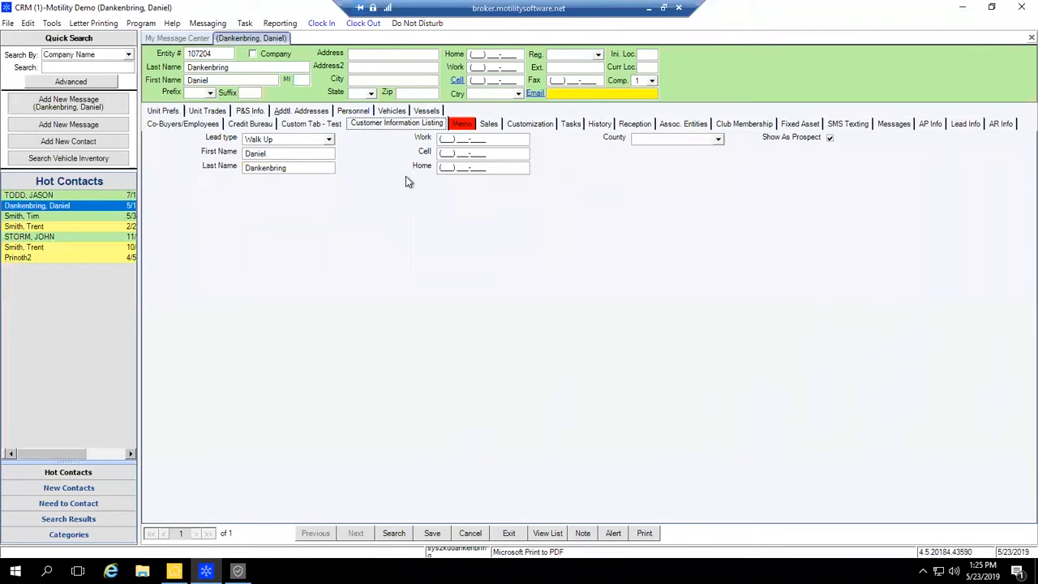